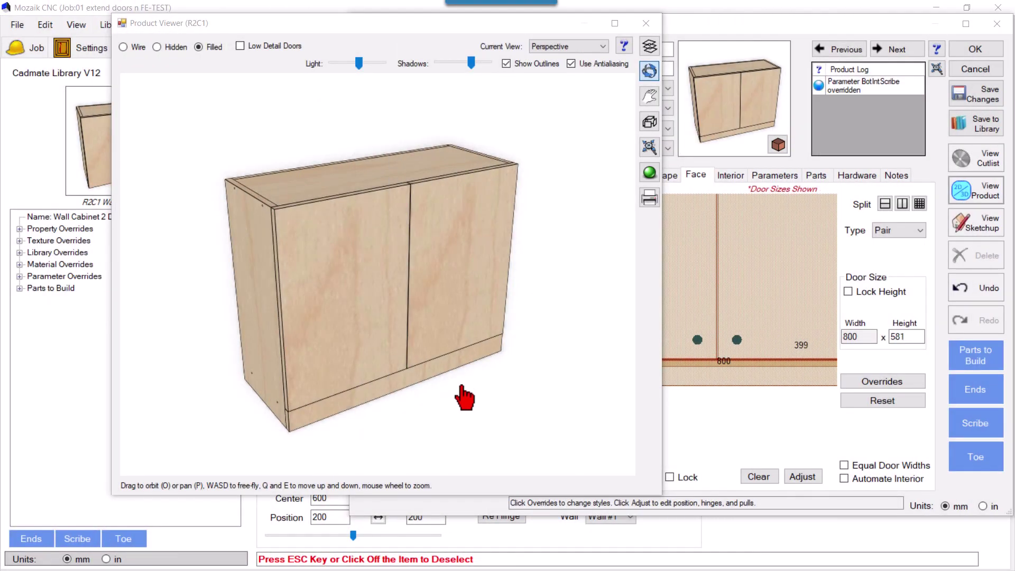
Examine the wall cabinet's doors, side panels and recessed underside in the 3D product viewer.
drag(351, 357, 362, 245)
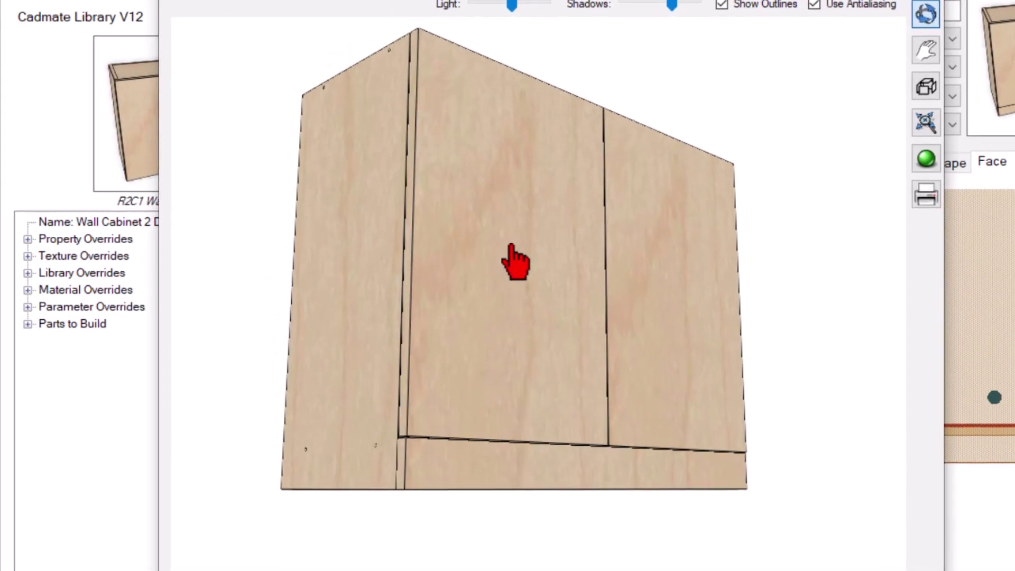
drag(515, 262, 562, 283)
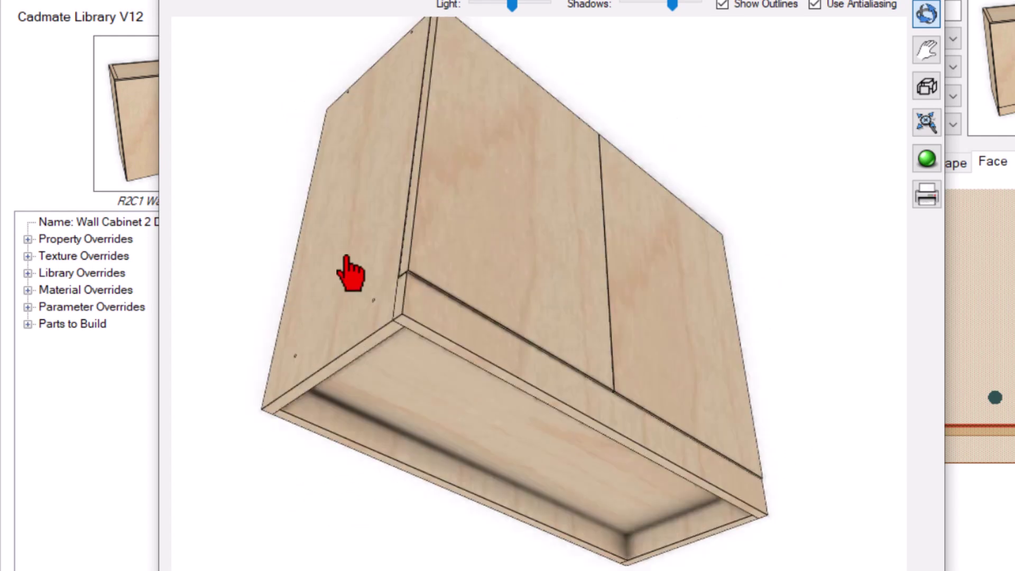
drag(353, 256, 661, 383)
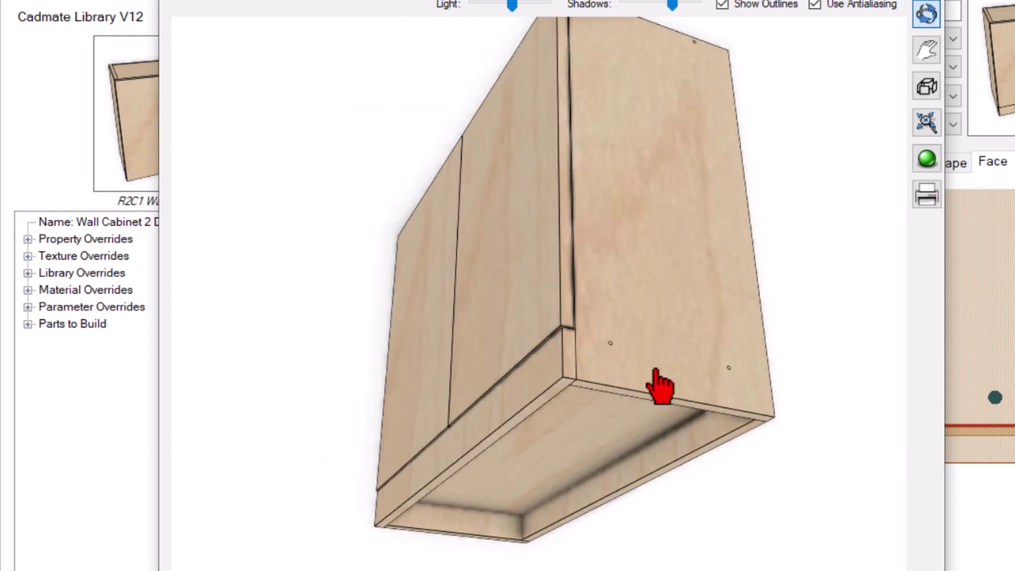
drag(612, 410, 504, 509)
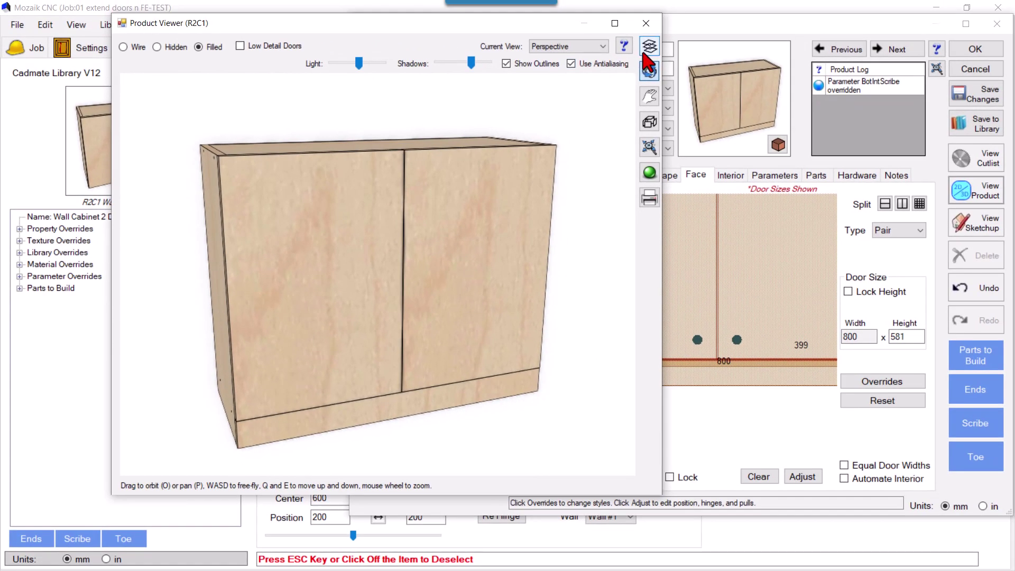
Inspect the wall cabinet's interior with the Doors layer hidden, restoring that layer after the check.
click(647, 49)
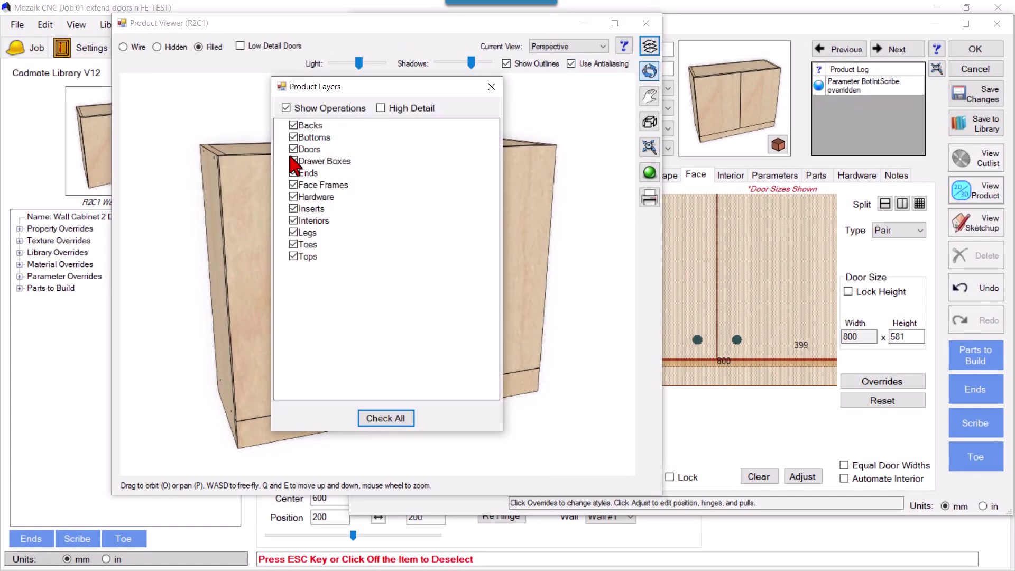
click(293, 150)
drag(325, 93, 696, 99)
scroll(465, 295, down, 2)
drag(416, 394, 243, 381)
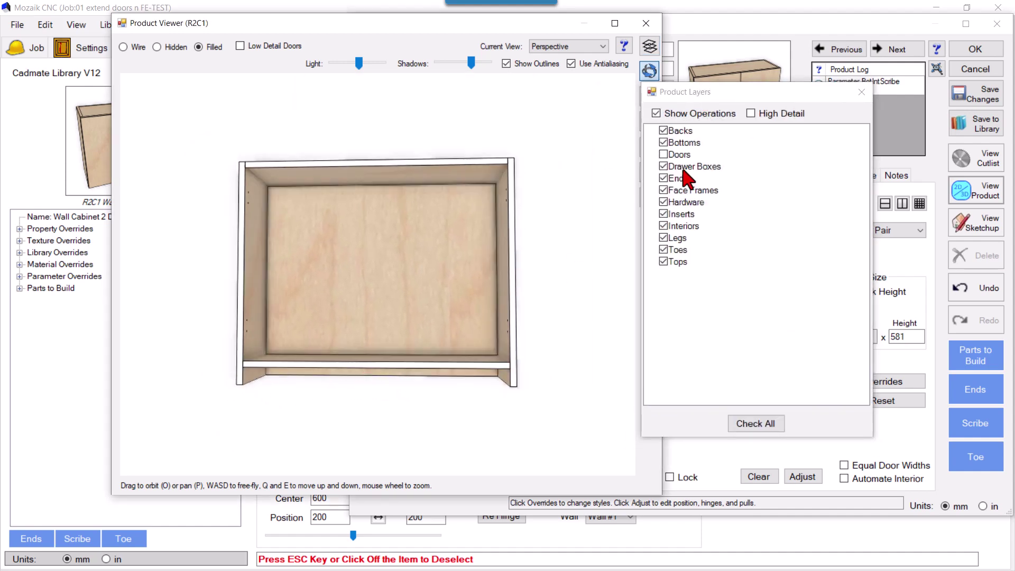
click(664, 155)
drag(403, 368, 251, 407)
scroll(192, 419, up, 3)
scroll(261, 424, down, 2)
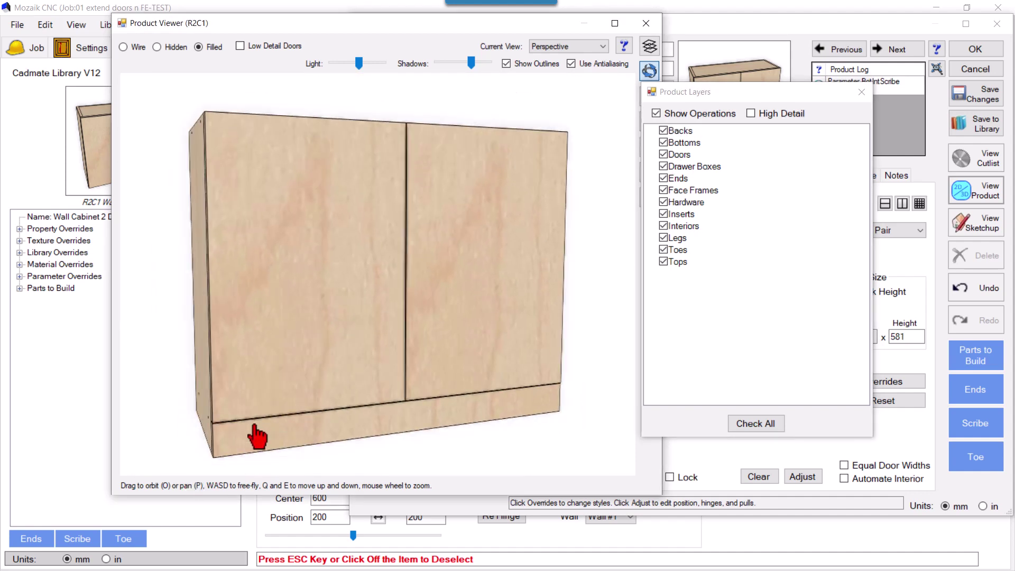
Display the cabinet in wireframe and examine the bottom panel and front strip in the Left view.
click(132, 47)
drag(333, 410, 363, 397)
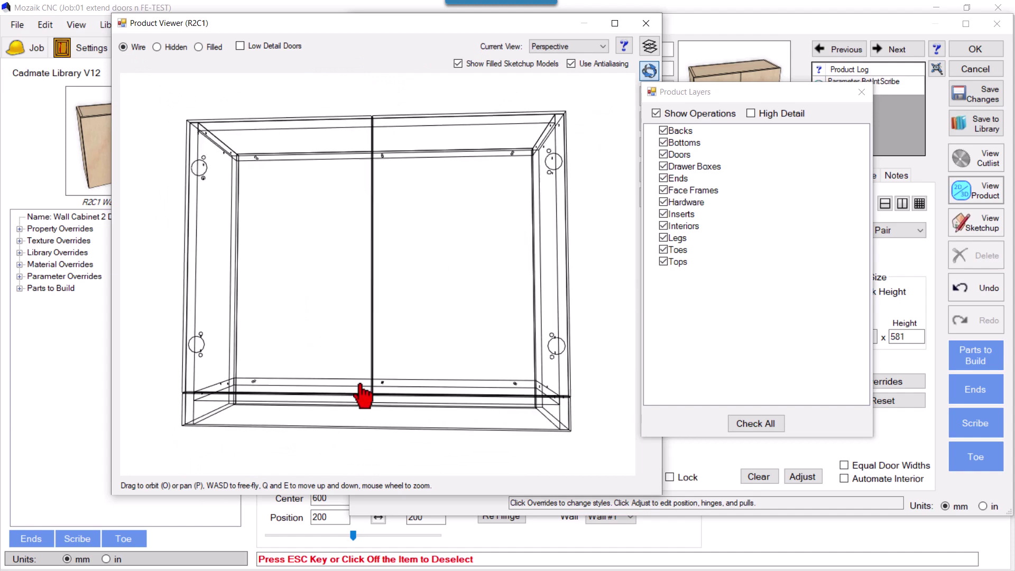
click(543, 45)
click(540, 67)
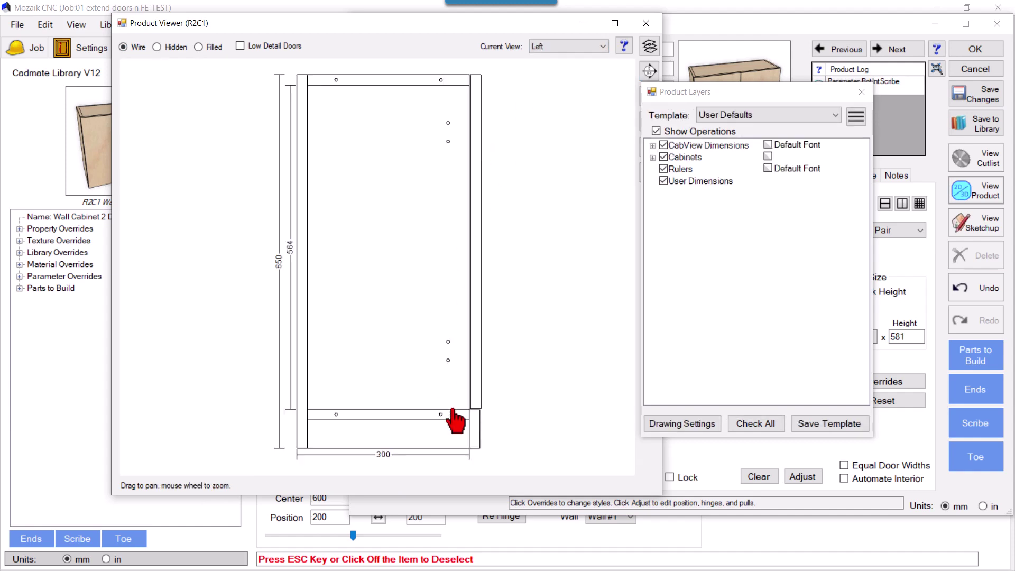
scroll(465, 434, up, 3)
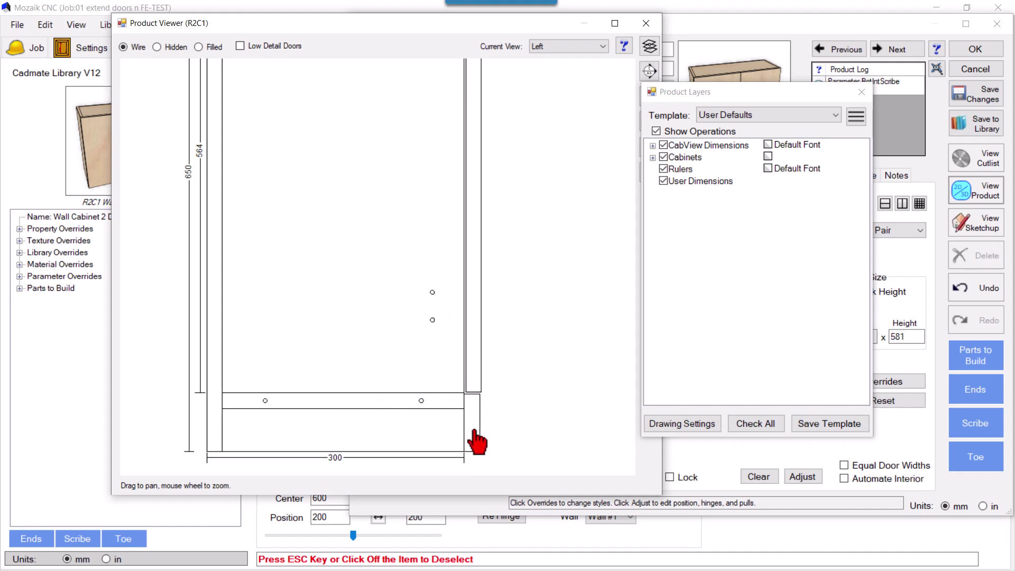
Close the product viewer, then save the wall cabinet's changes and exit its product editor.
click(861, 92)
click(646, 23)
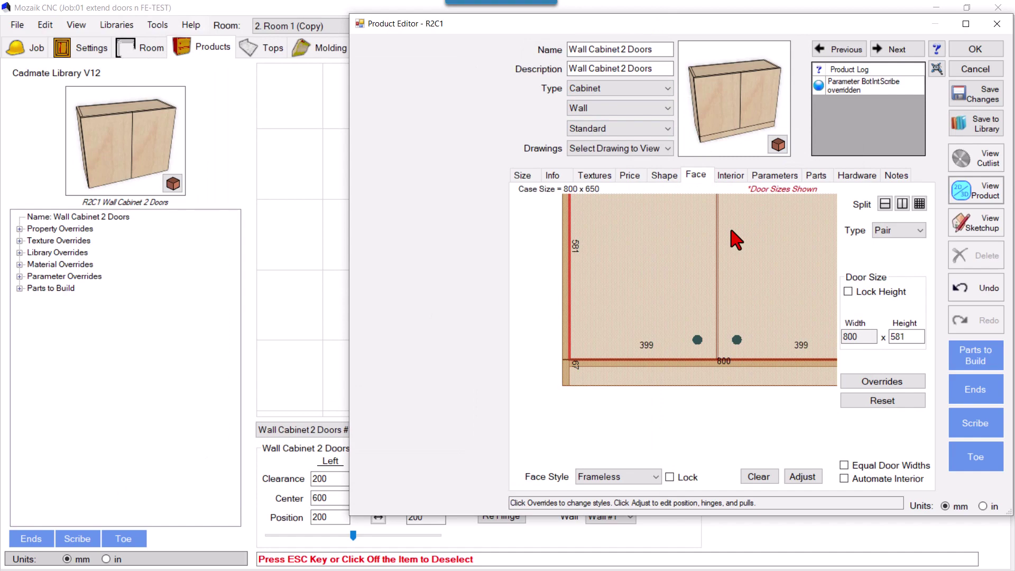
click(963, 98)
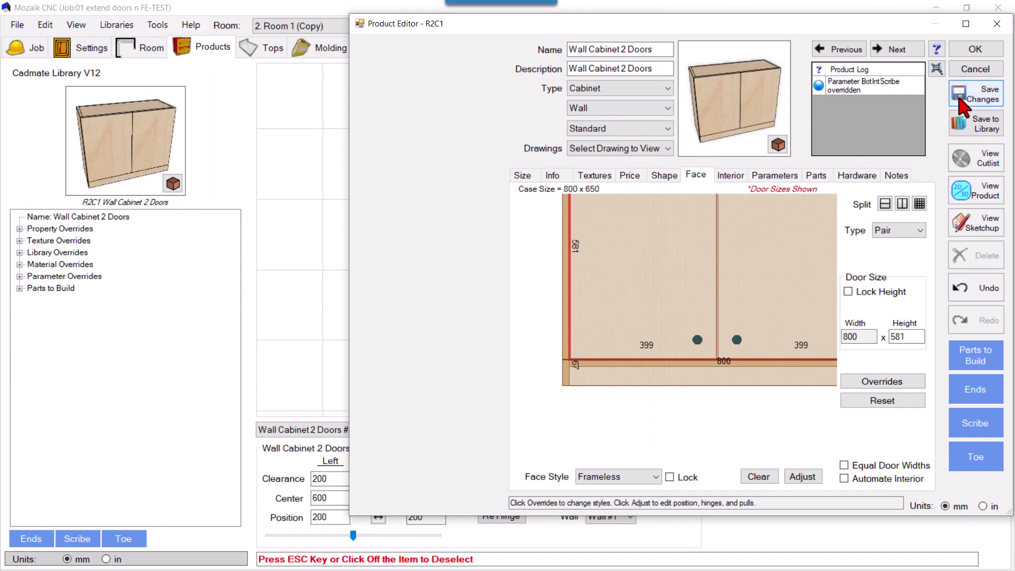
click(958, 53)
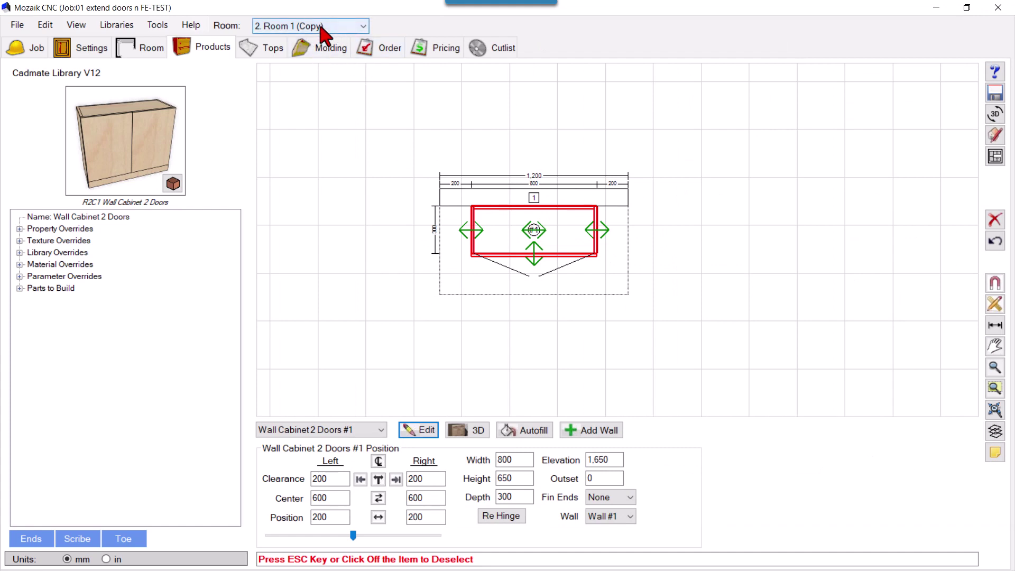
Lengthen Wall #1 to 2,900 mm to make room beside the wall cabinet.
click(616, 204)
drag(630, 209, 895, 197)
scroll(703, 217, up, 1)
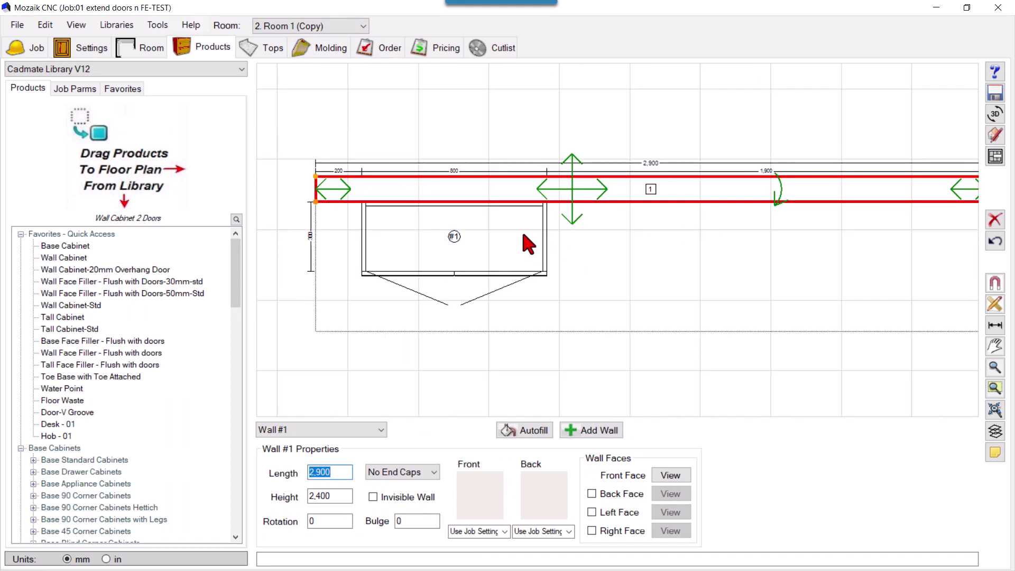
Paste a copy of wall cabinet #1 beside it on the same wall with a left clearance of 100 mm.
click(522, 235)
right_click(525, 237)
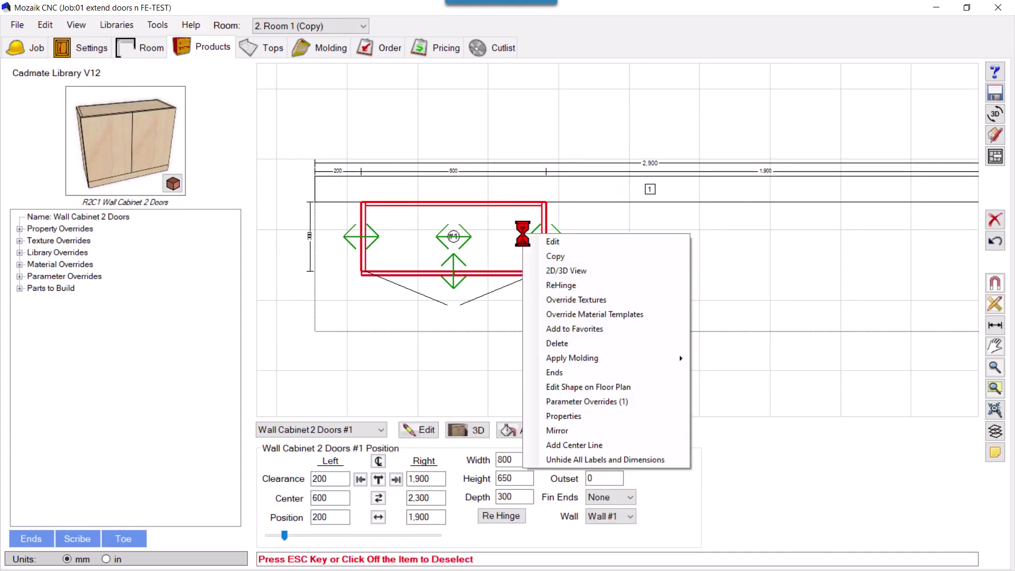
click(538, 254)
right_click(681, 219)
click(693, 223)
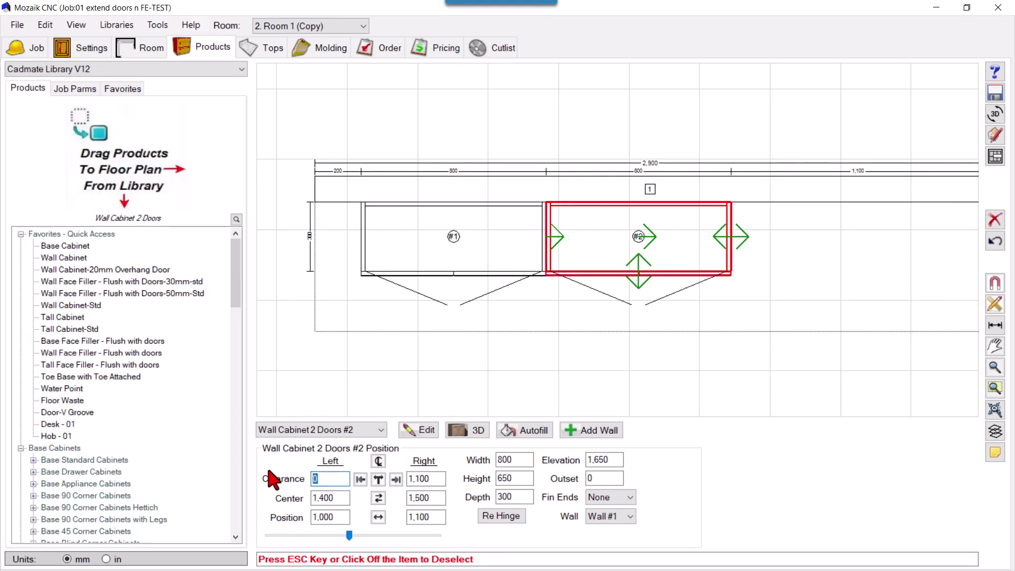
text(100)
key(Return)
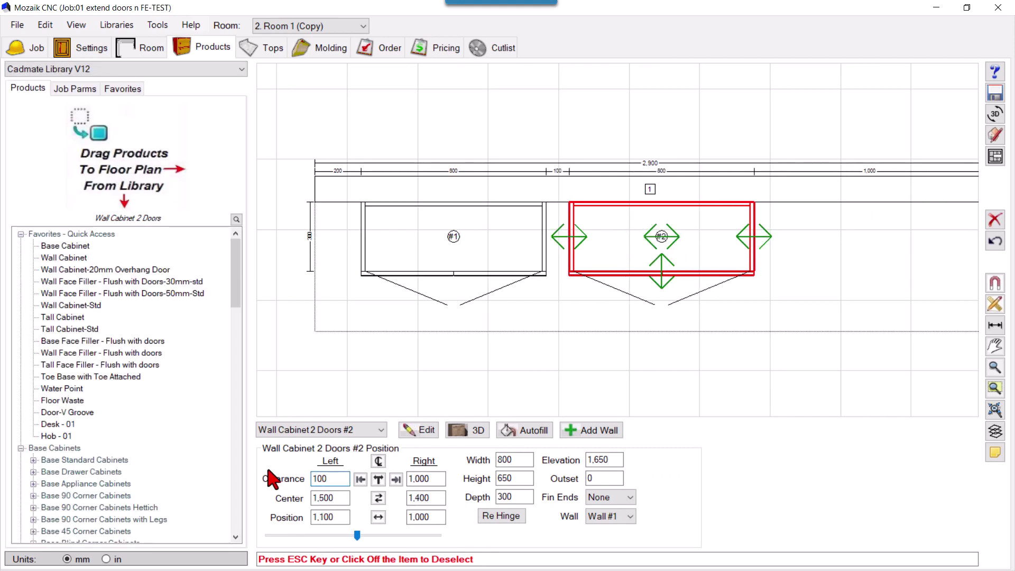
Try removing the BotIntScribe override from the copied cabinet, discarding the edit and deleting the copy.
double_click(655, 252)
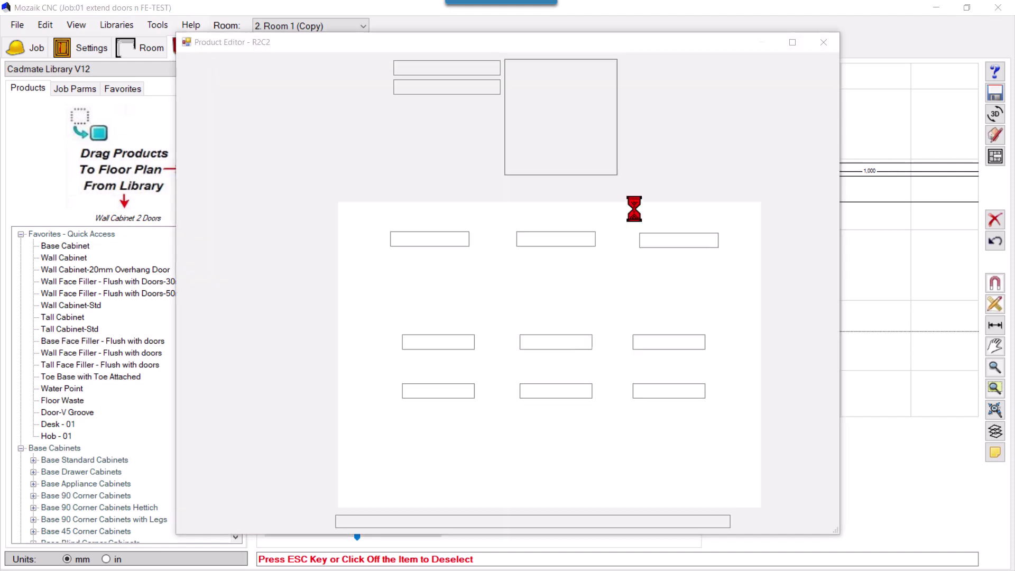
click(597, 193)
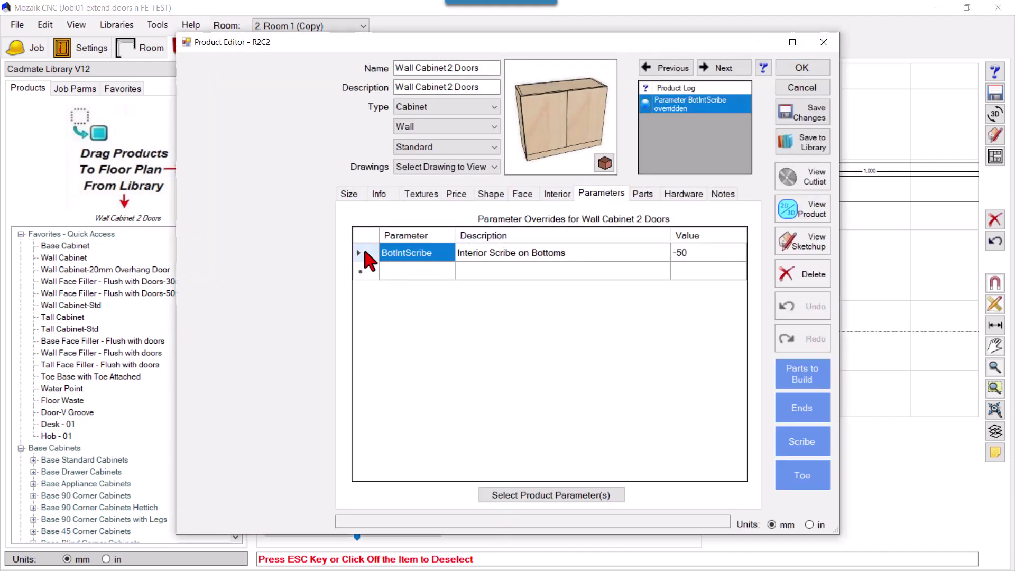
click(362, 252)
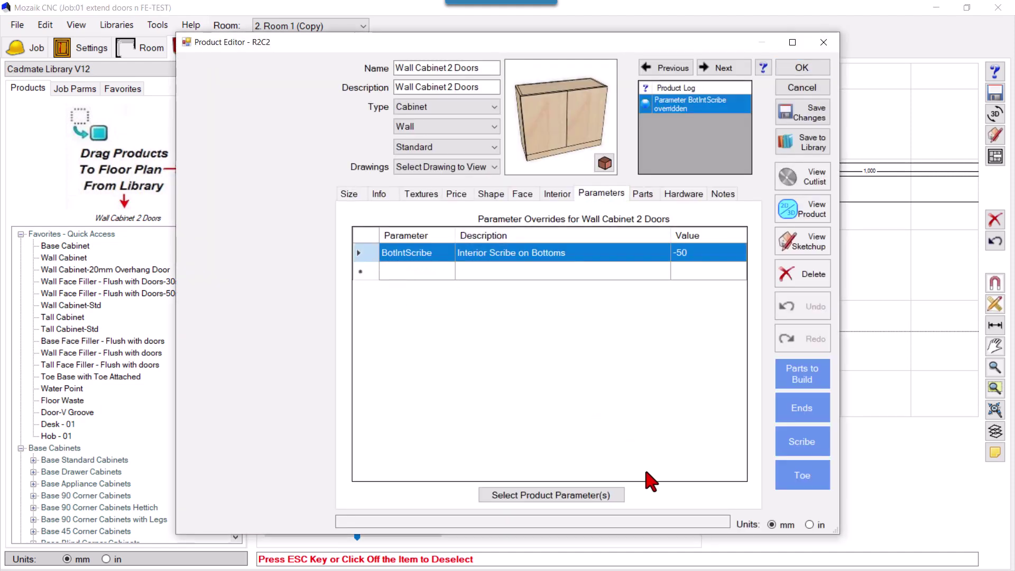
click(802, 275)
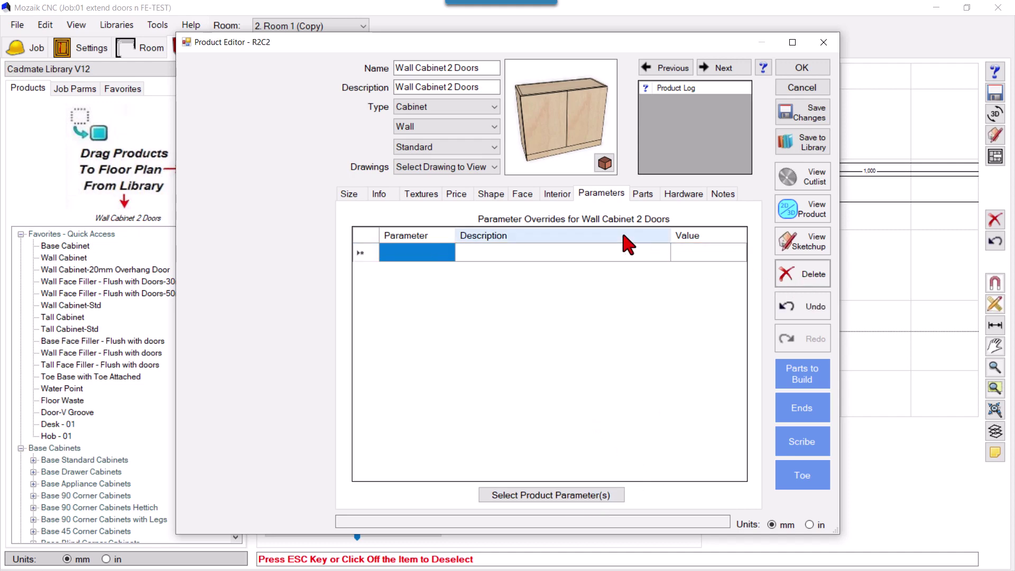
click(824, 88)
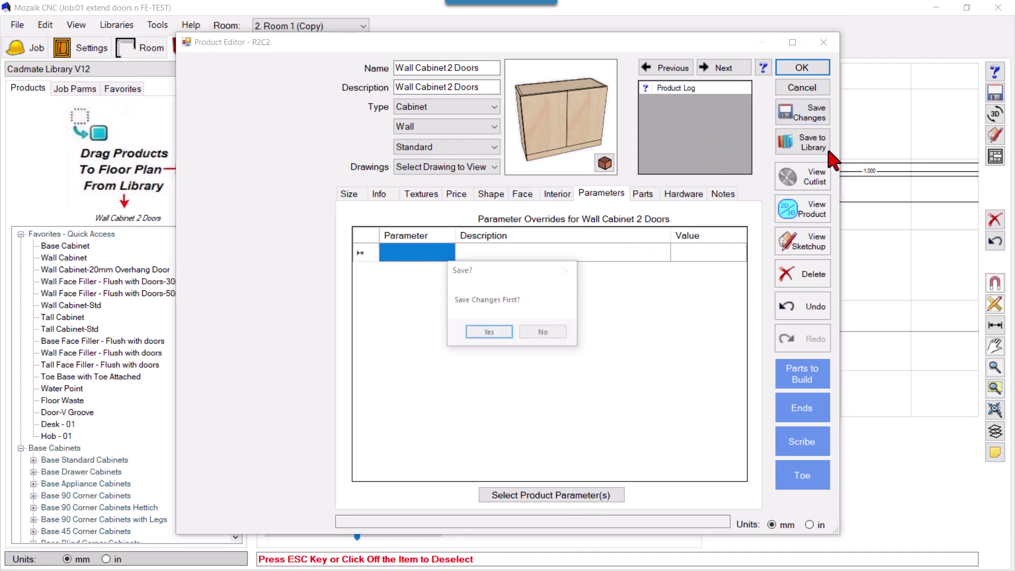
click(539, 333)
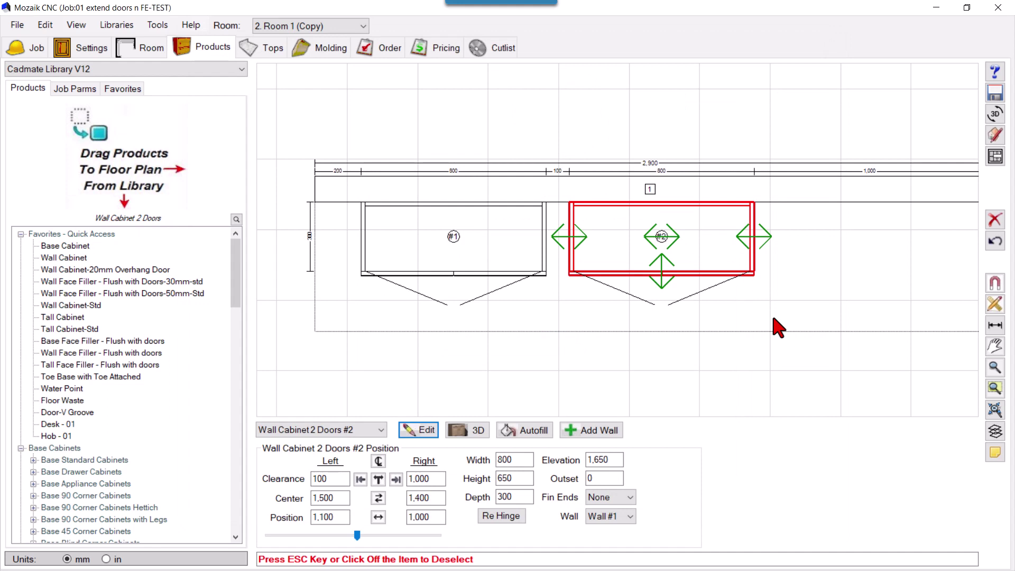
key(Delete)
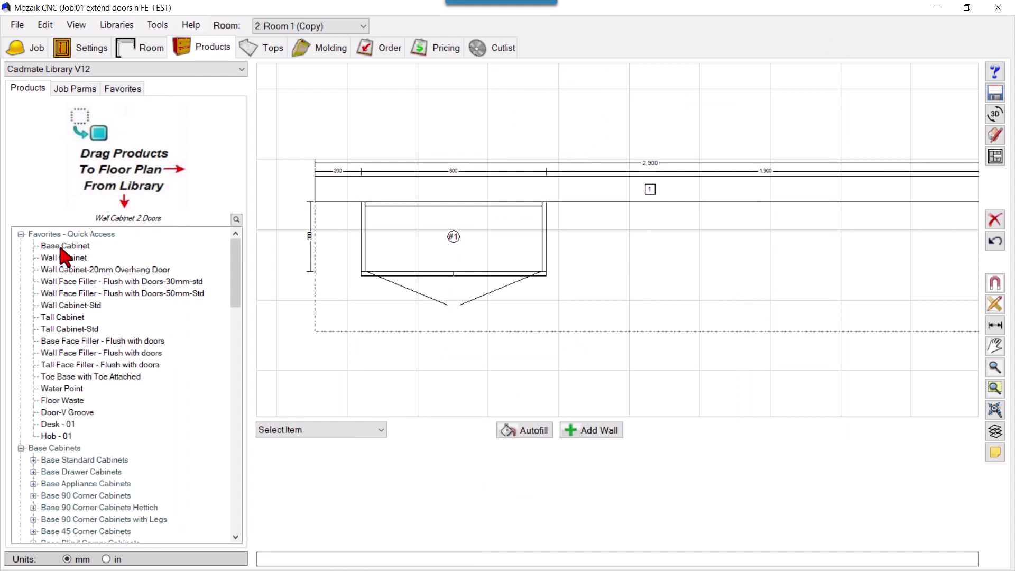
Place a Wall Cabinet 2 Doors from Wall Standard Cabinets beside cabinet #1 with a left clearance of 100 mm.
scroll(36, 479, down, 1)
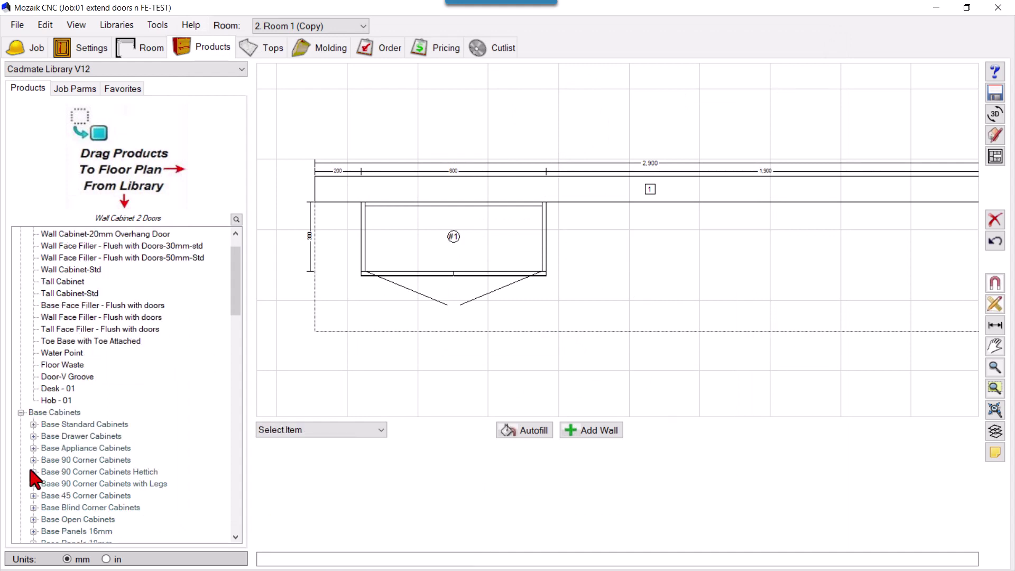
scroll(43, 456, down, 4)
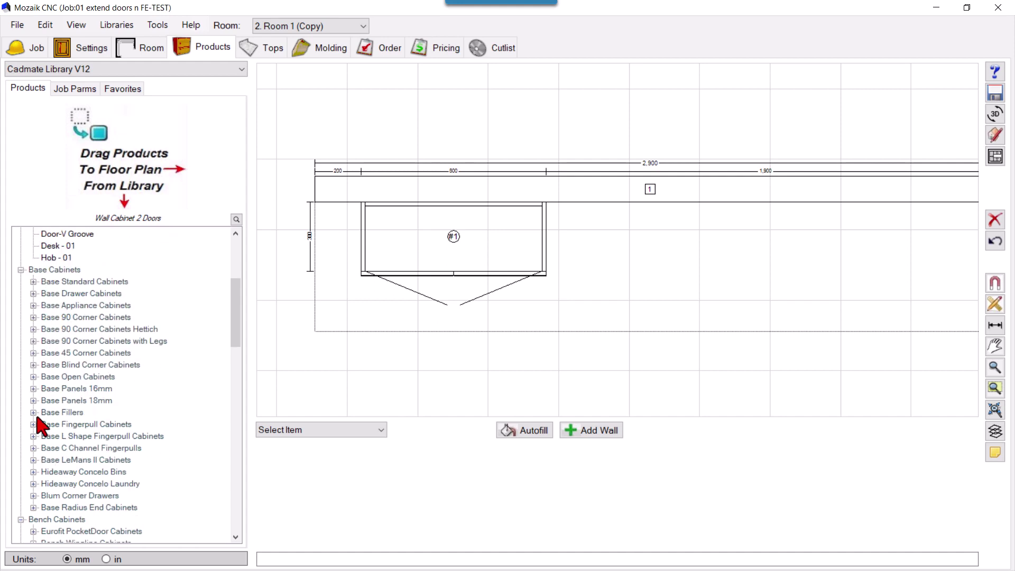
scroll(45, 401, down, 4)
click(33, 438)
drag(87, 461, 734, 225)
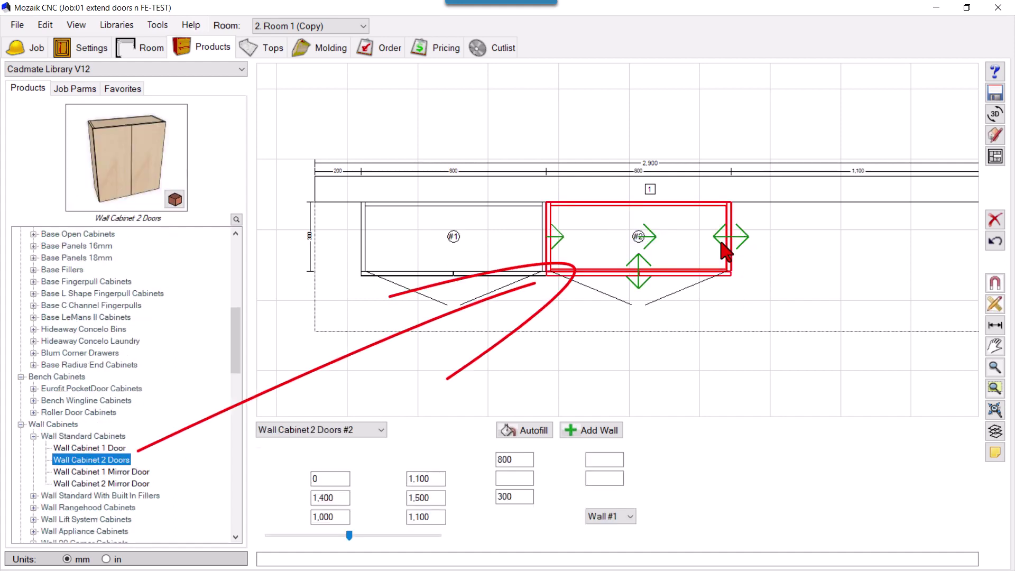
click(326, 479)
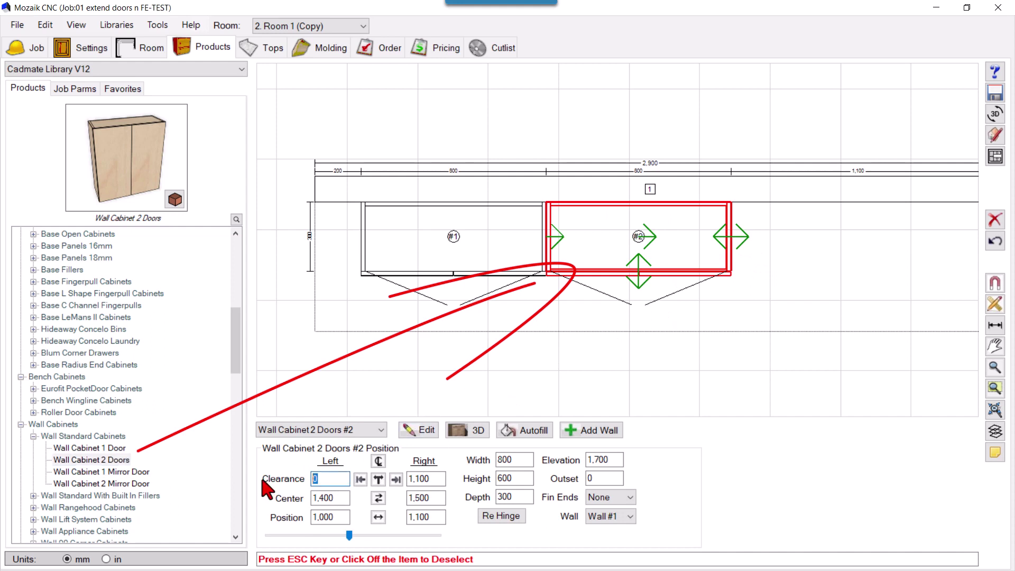
text(100)
key(Return)
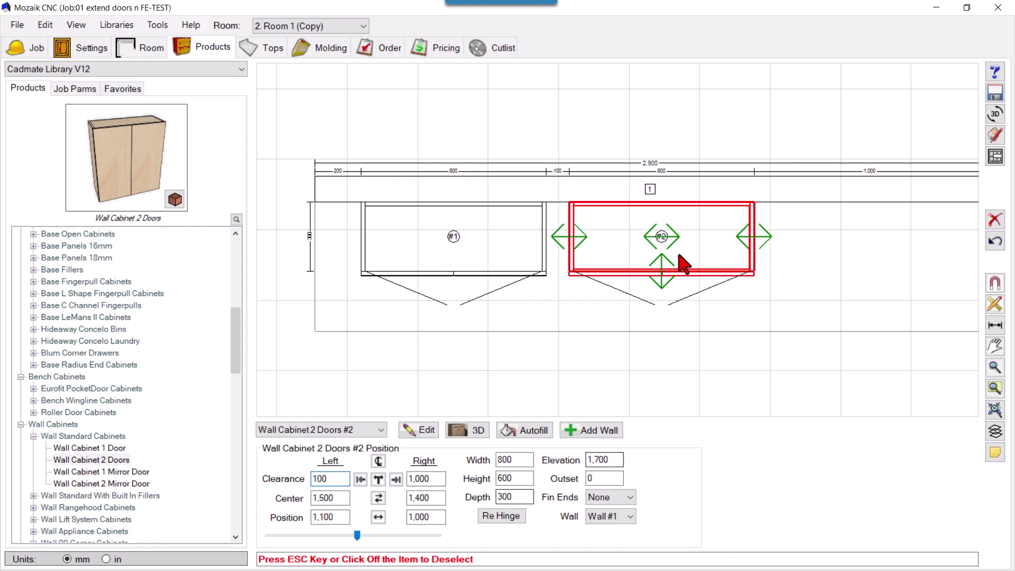
Examine the new wall cabinet's doors, sides and underside in a filled perspective view.
click(472, 429)
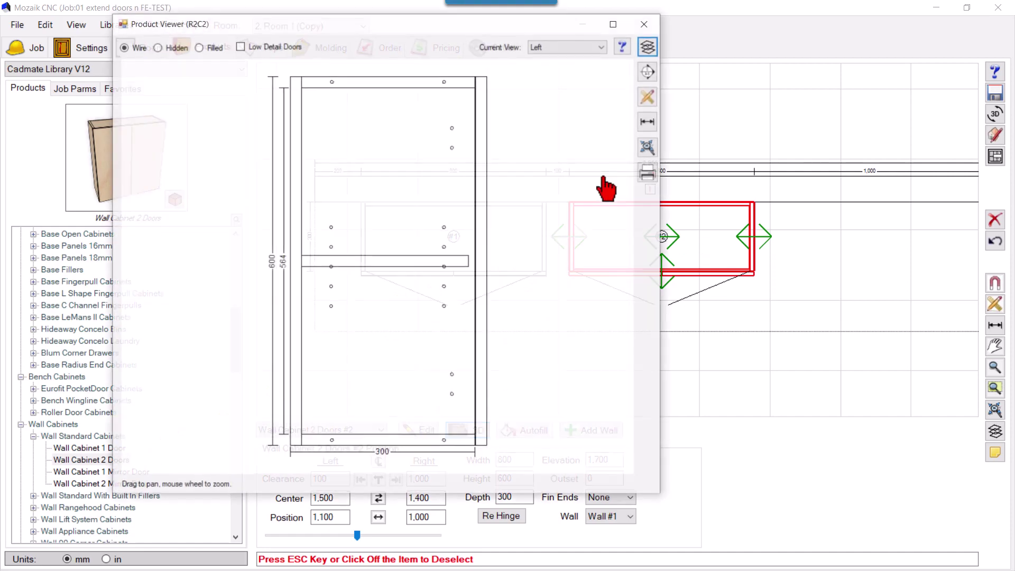
click(550, 49)
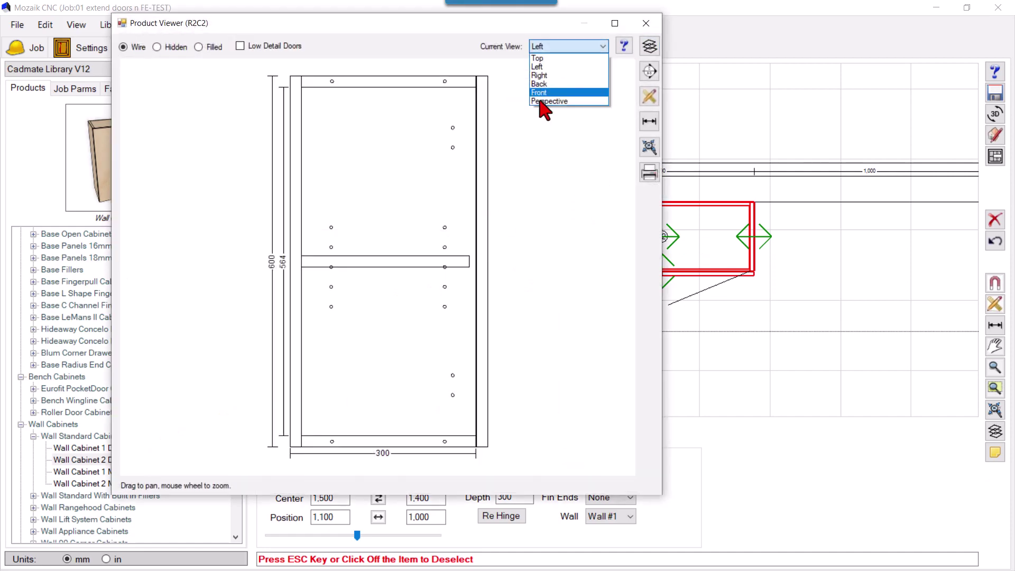
click(539, 98)
drag(518, 207, 285, 168)
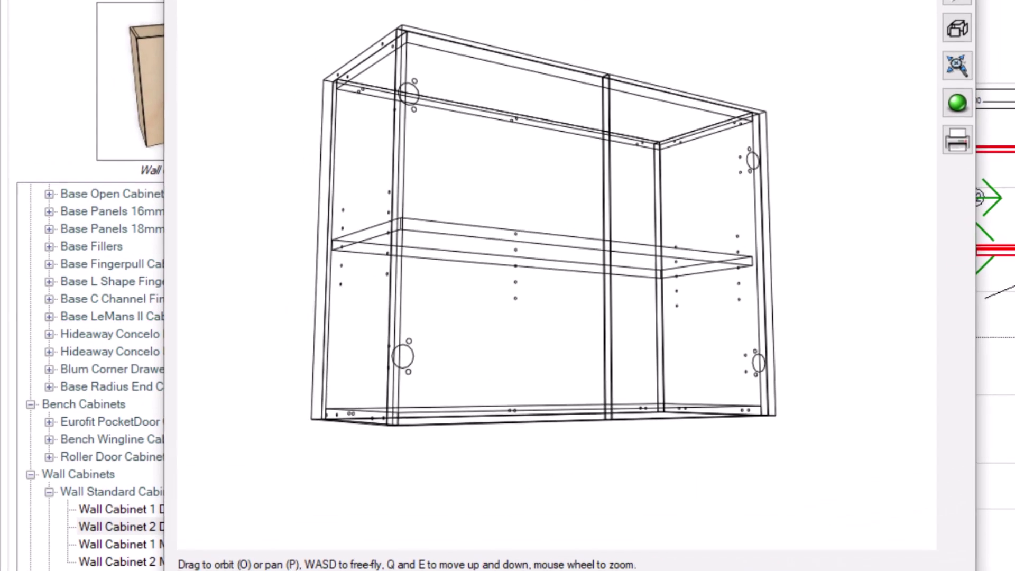
click(198, 47)
drag(235, 103, 425, 278)
drag(633, 275, 650, 226)
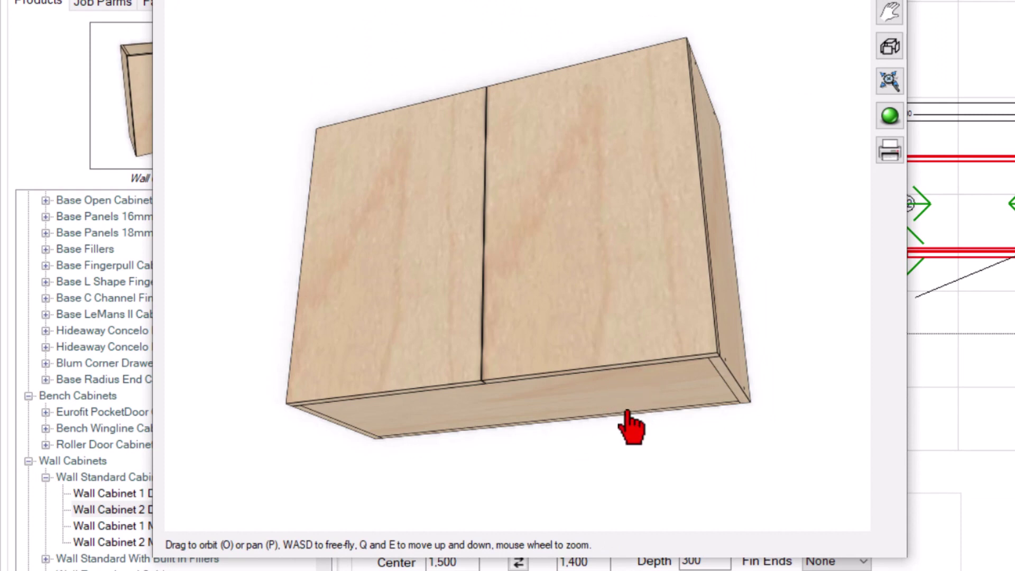
drag(510, 415, 324, 381)
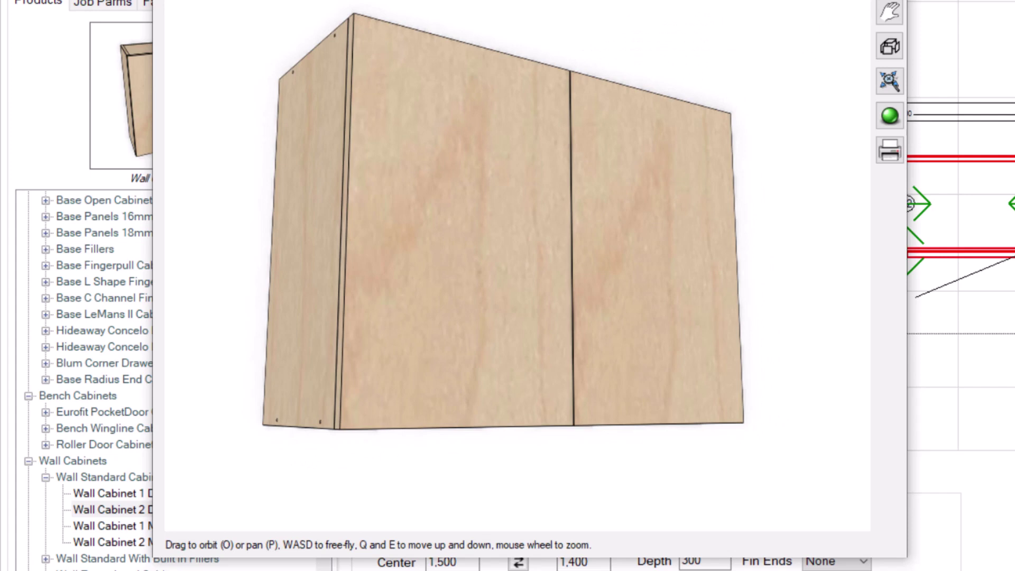
drag(655, 269, 358, 408)
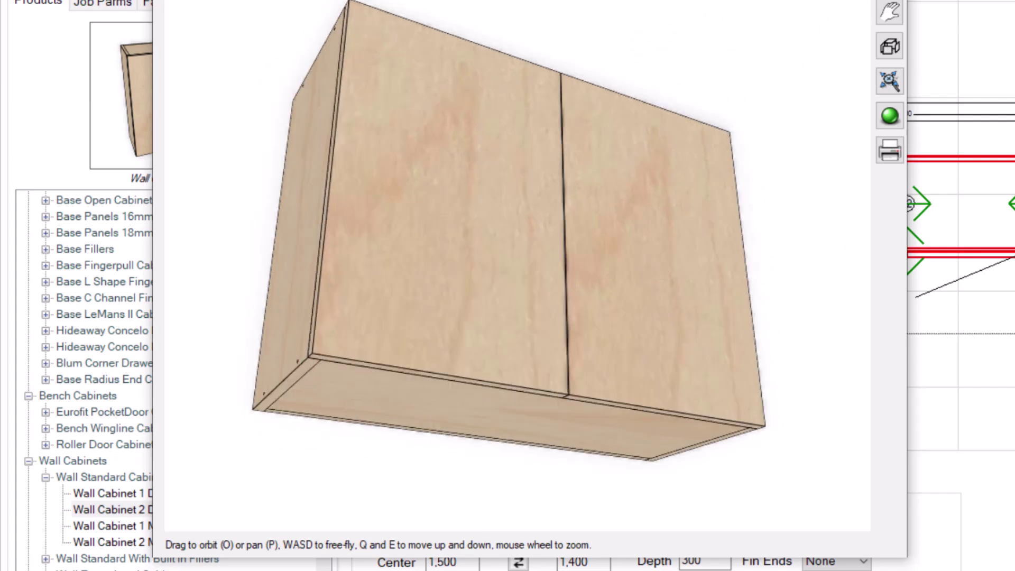
Open wall cabinet #2 in the product editor with its filled 3D product view placed alongside.
key(Escape)
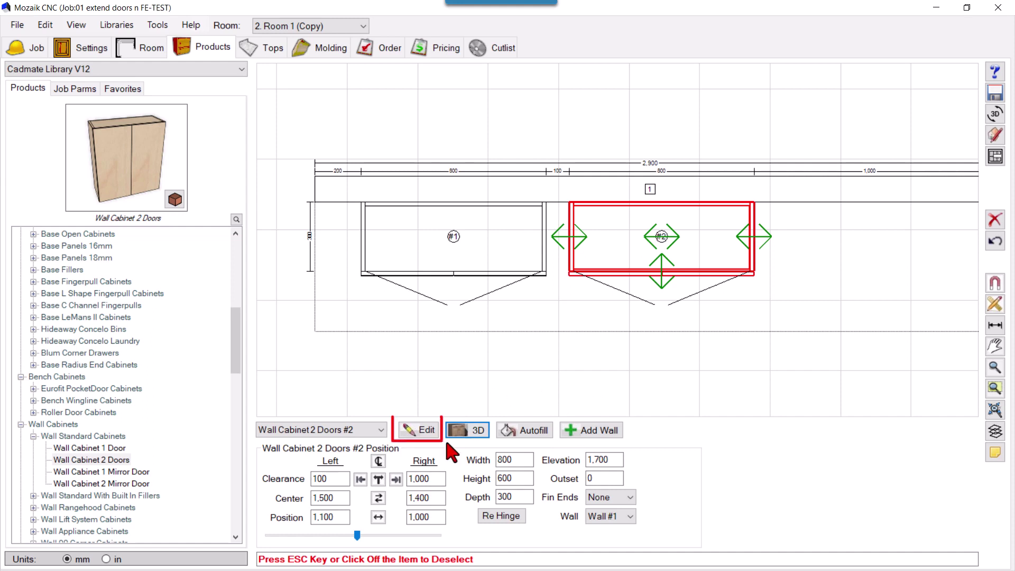
click(624, 321)
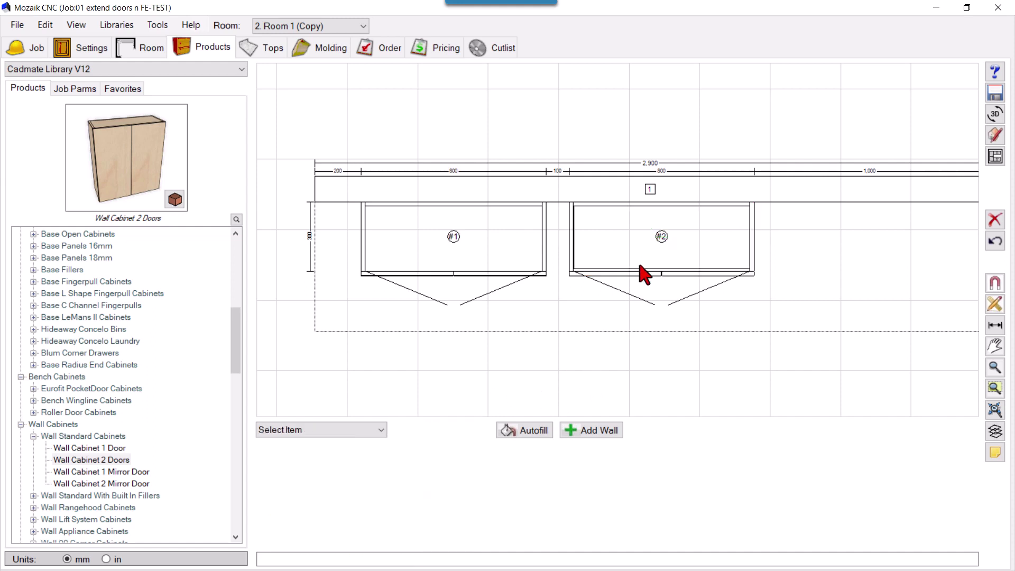
double_click(641, 272)
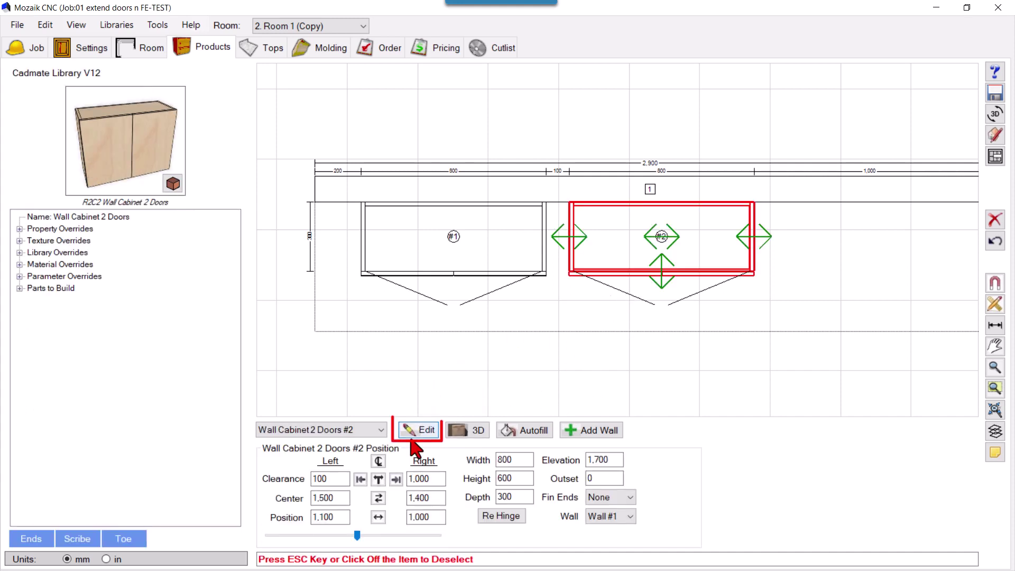
double_click(614, 256)
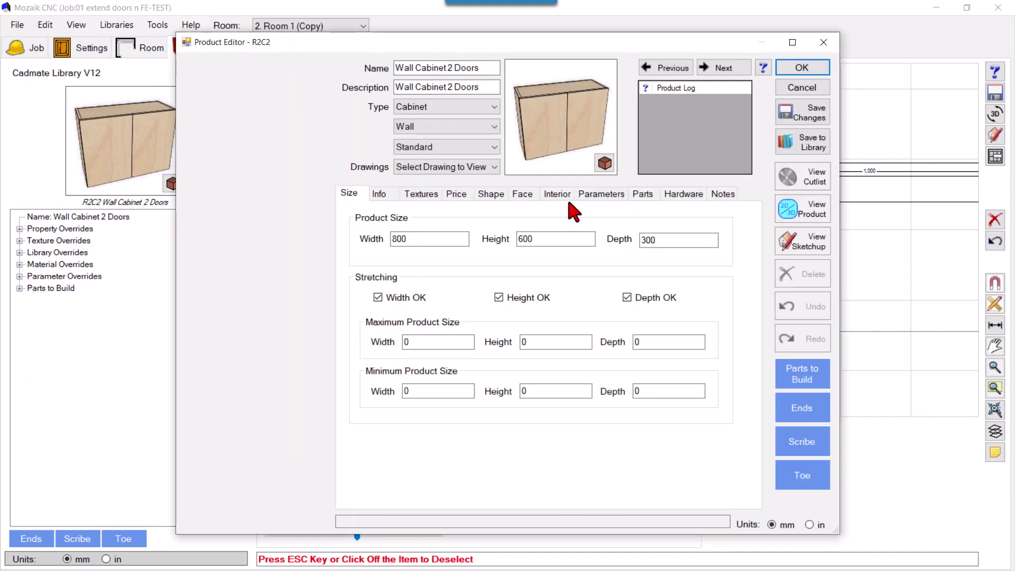
click(806, 212)
click(688, 56)
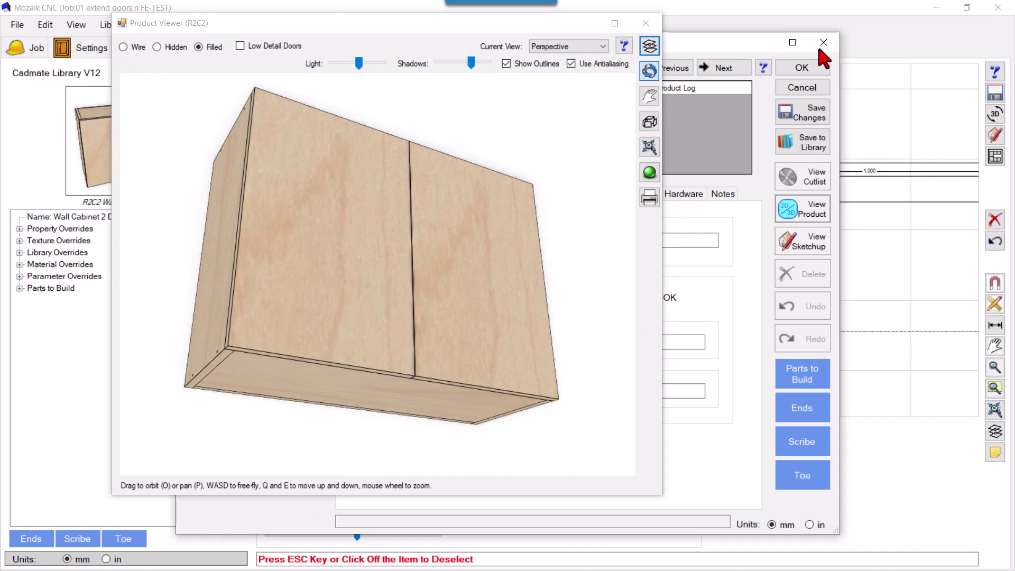
click(792, 42)
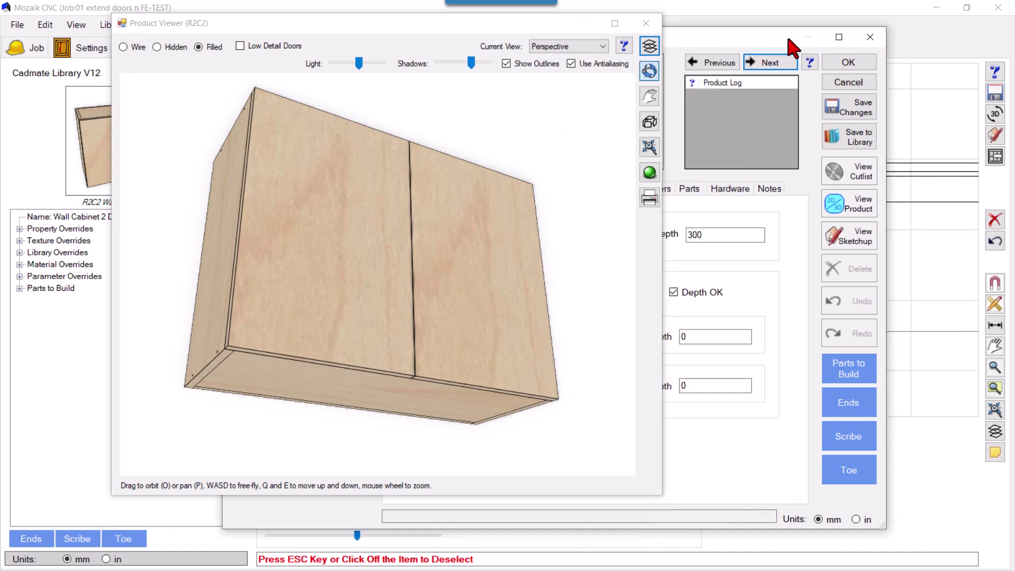
drag(512, 21, 347, 57)
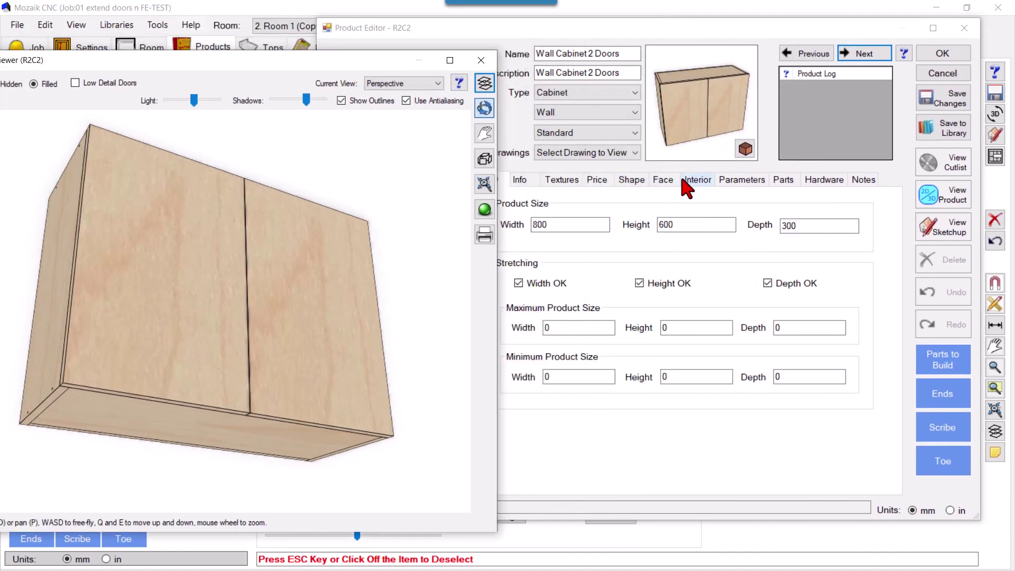
Try a Bottom Interior Scribe of -50 mm in the cabinet's interior case adjustments.
click(663, 179)
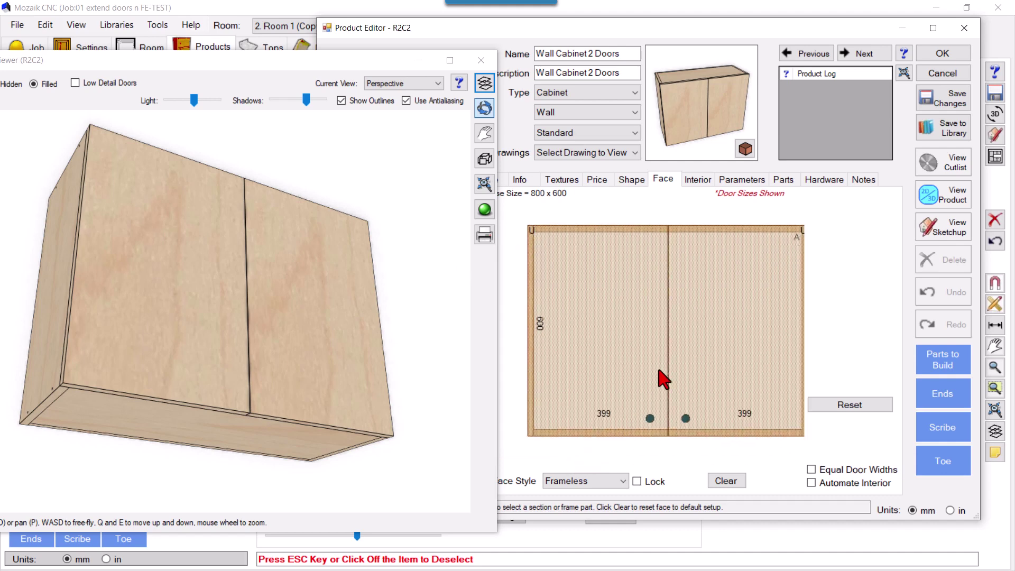
click(692, 179)
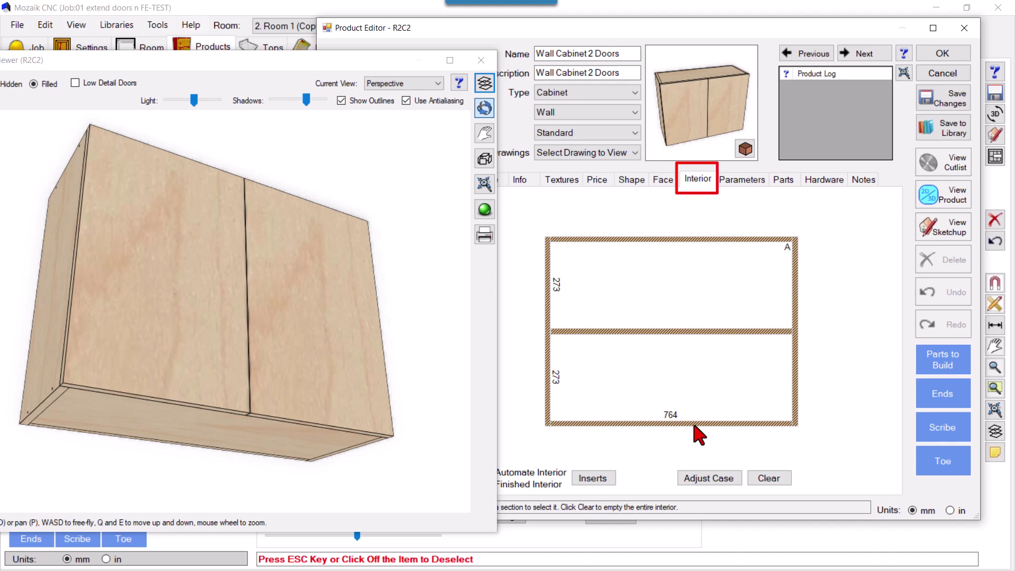
click(705, 478)
click(766, 165)
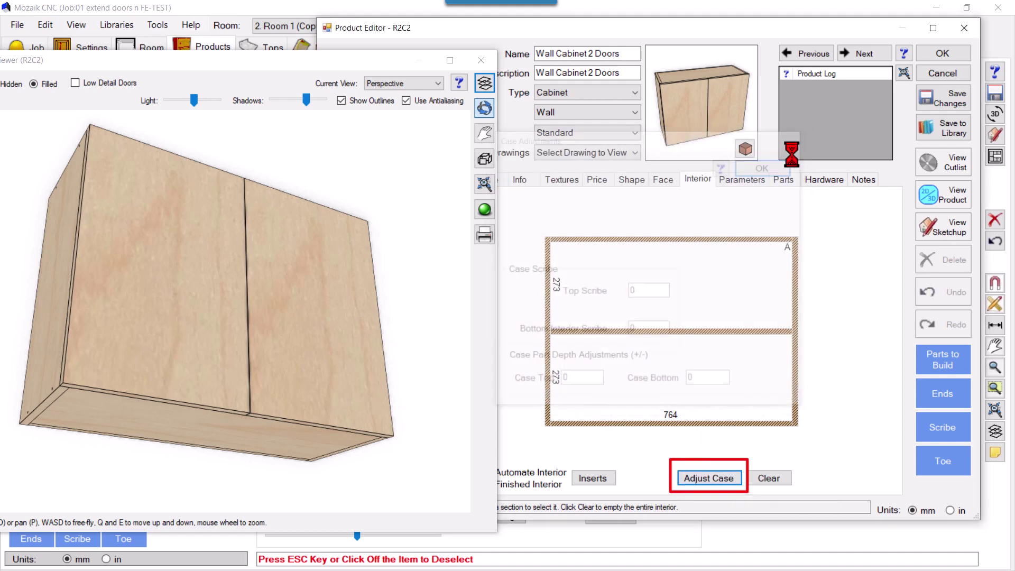
click(711, 478)
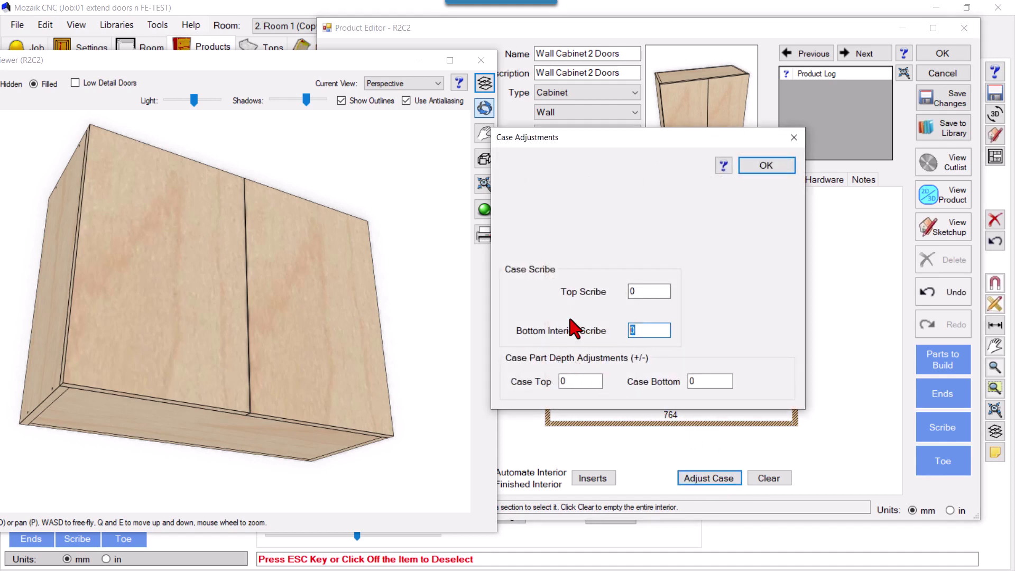
key(Return)
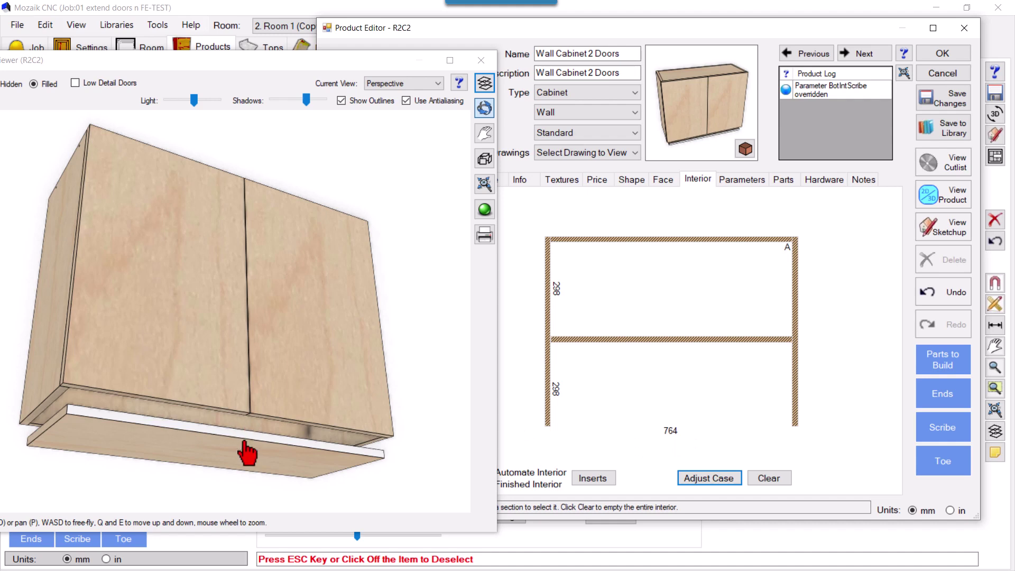
Set the Bottom Interior Scribe to positive 50 mm and inspect the raised bottom from below.
click(709, 479)
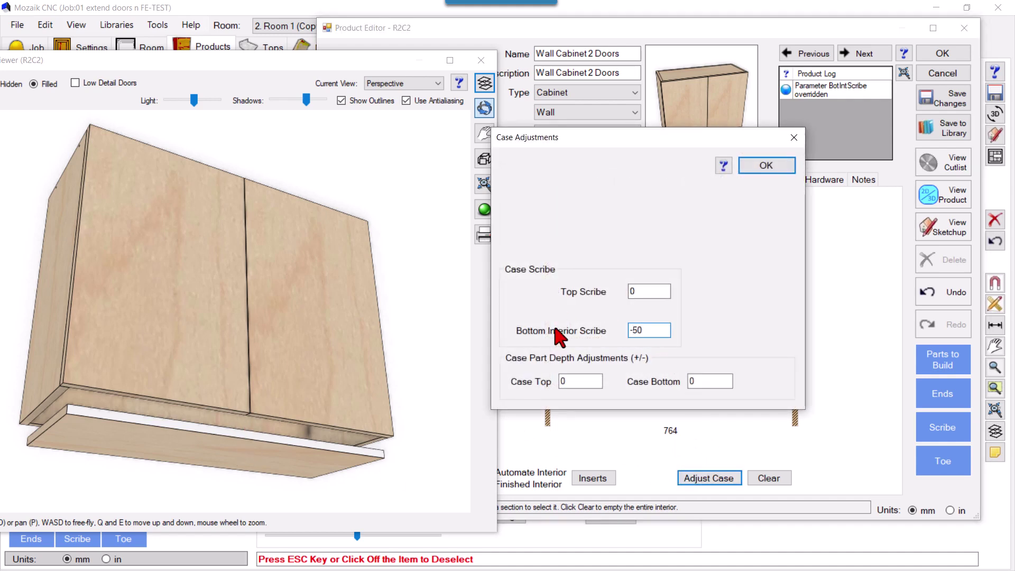
click(754, 164)
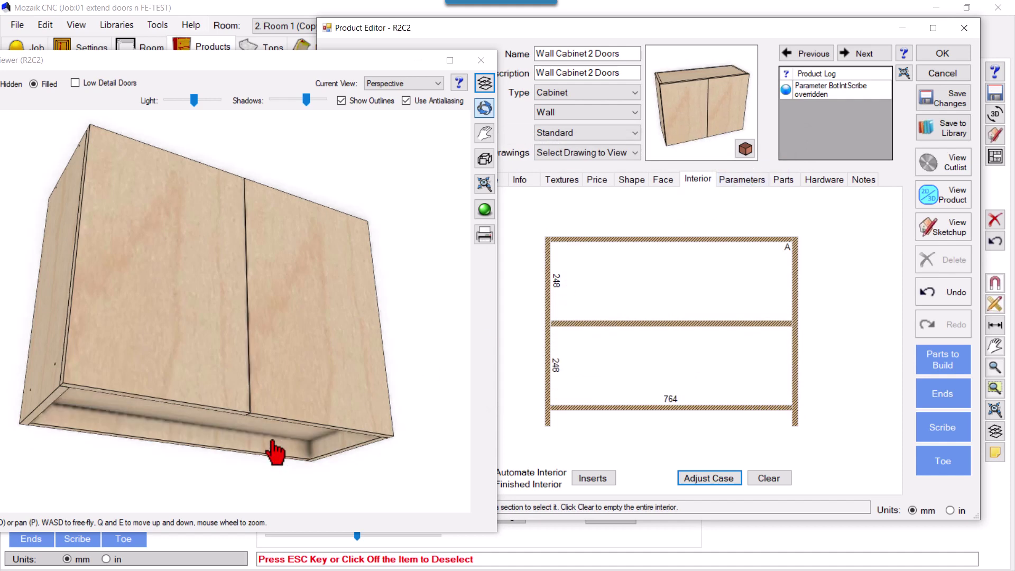
drag(262, 456, 272, 415)
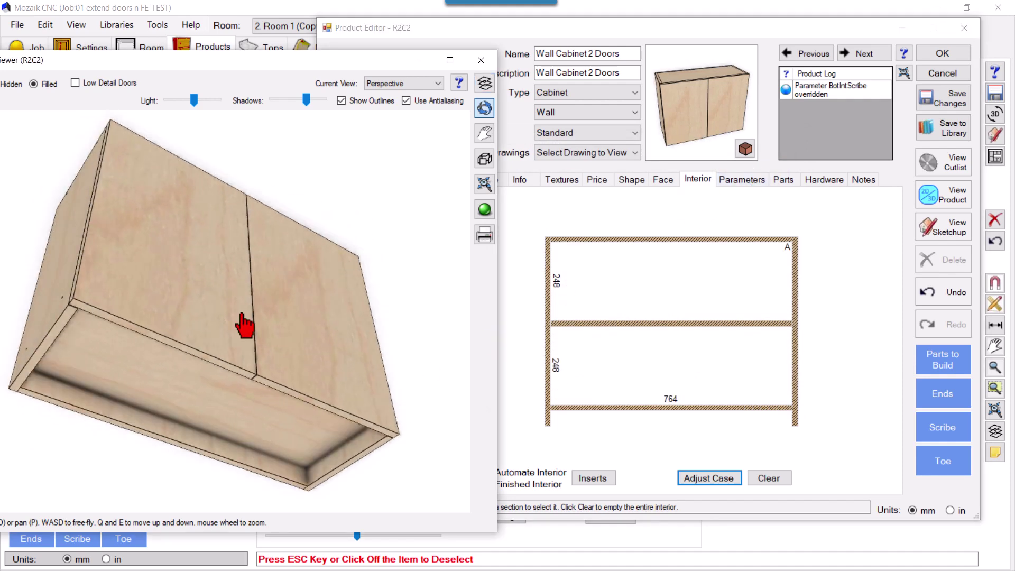
Delete the adjustable shelf from the cabinet interior.
click(664, 180)
click(699, 180)
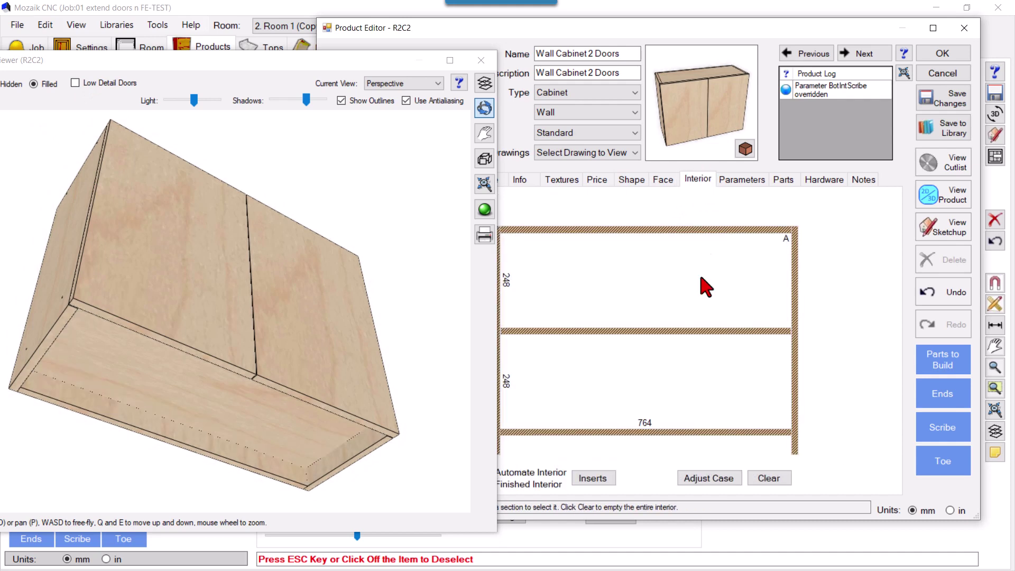
click(679, 332)
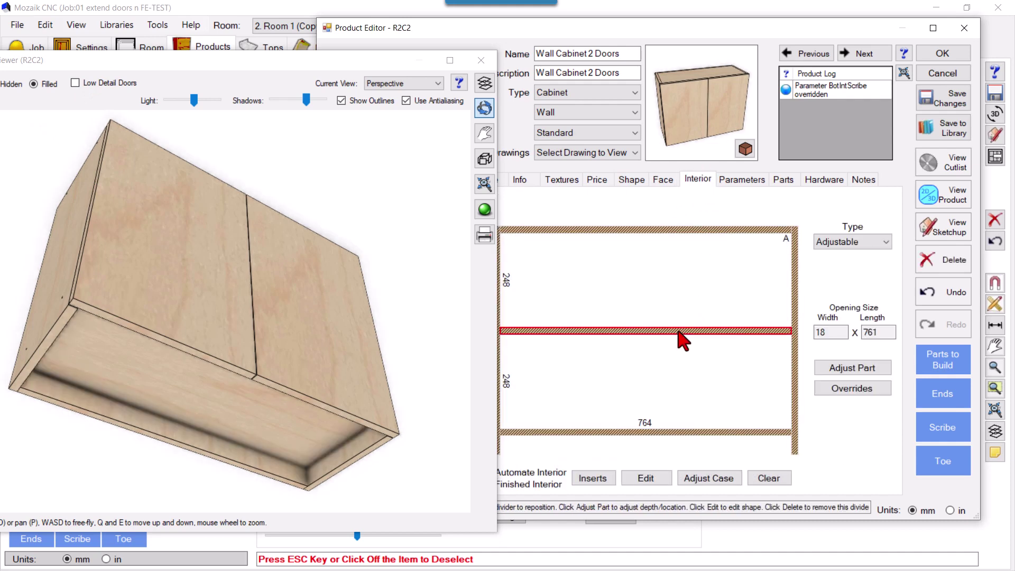
key(Delete)
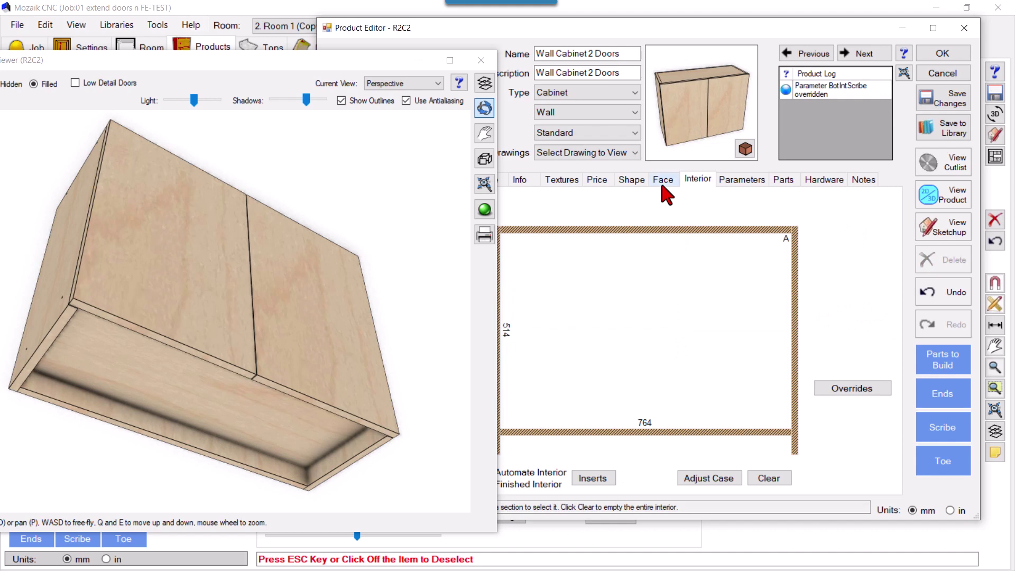
Change the cabinet face type from Pair to Open and inspect the case without its doors.
click(663, 182)
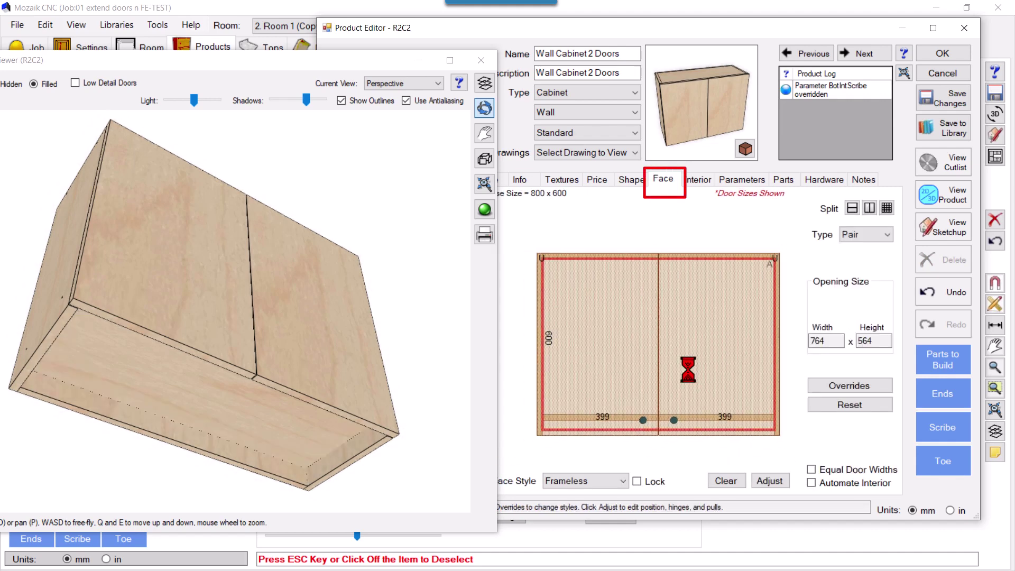
click(872, 235)
click(861, 251)
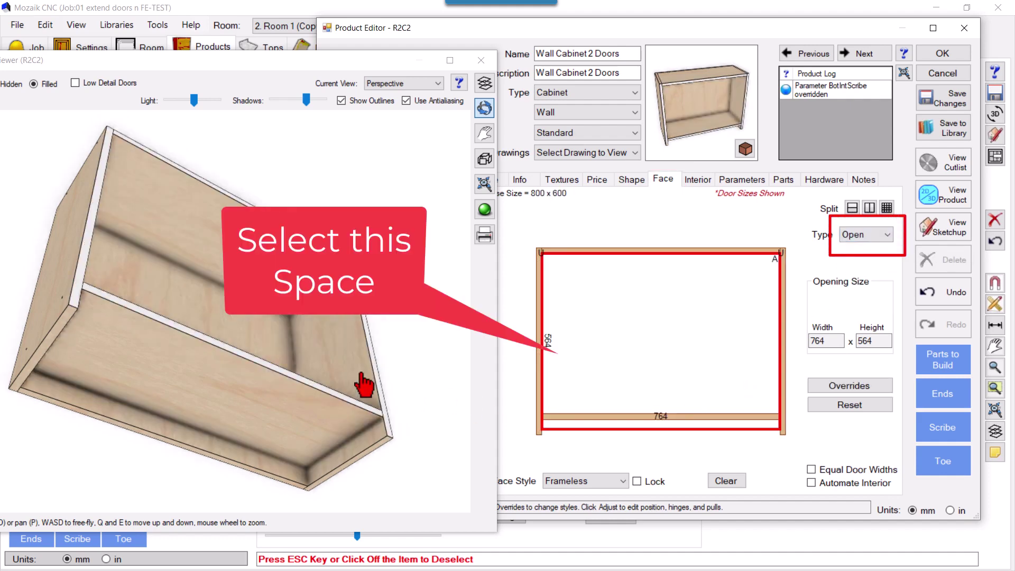
click(359, 370)
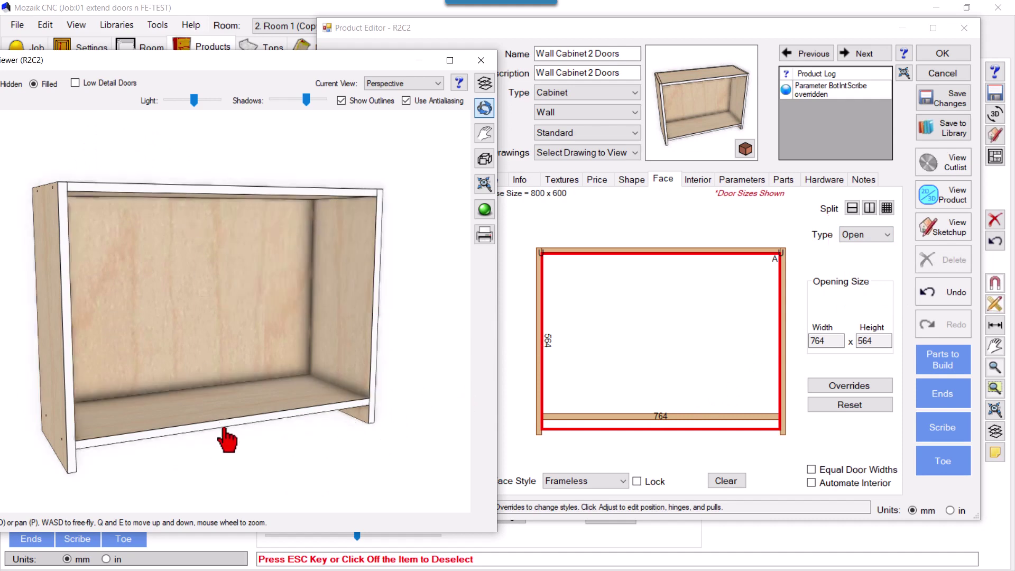
drag(225, 439, 226, 431)
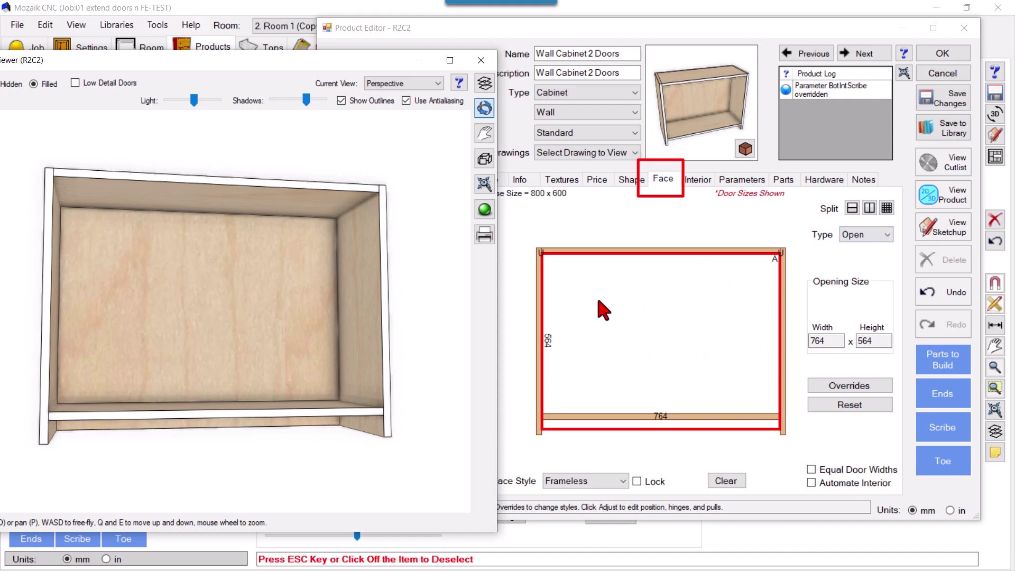
Split the open face into two equal sections stacked one above the other, with face type Open.
click(669, 331)
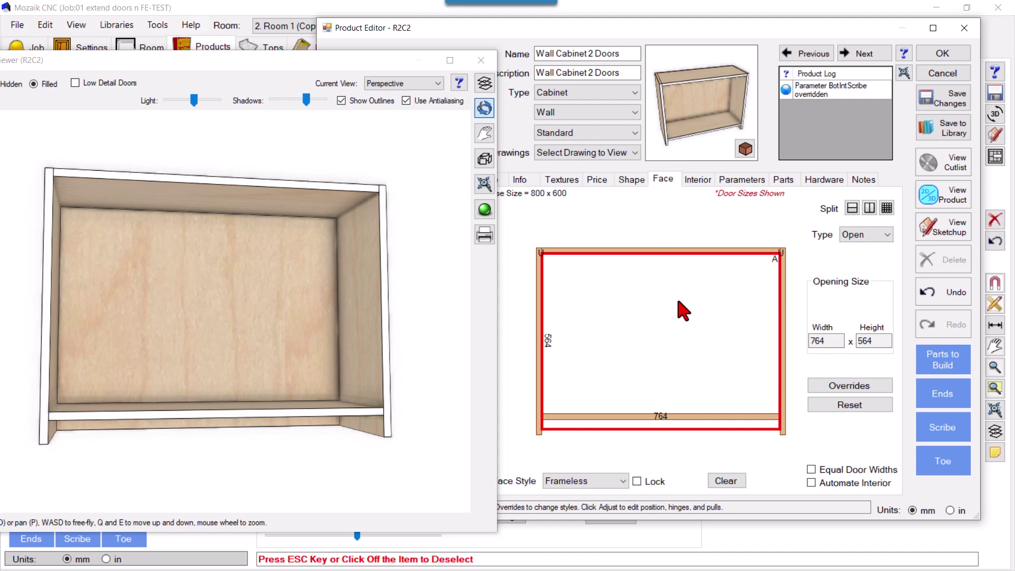
click(886, 208)
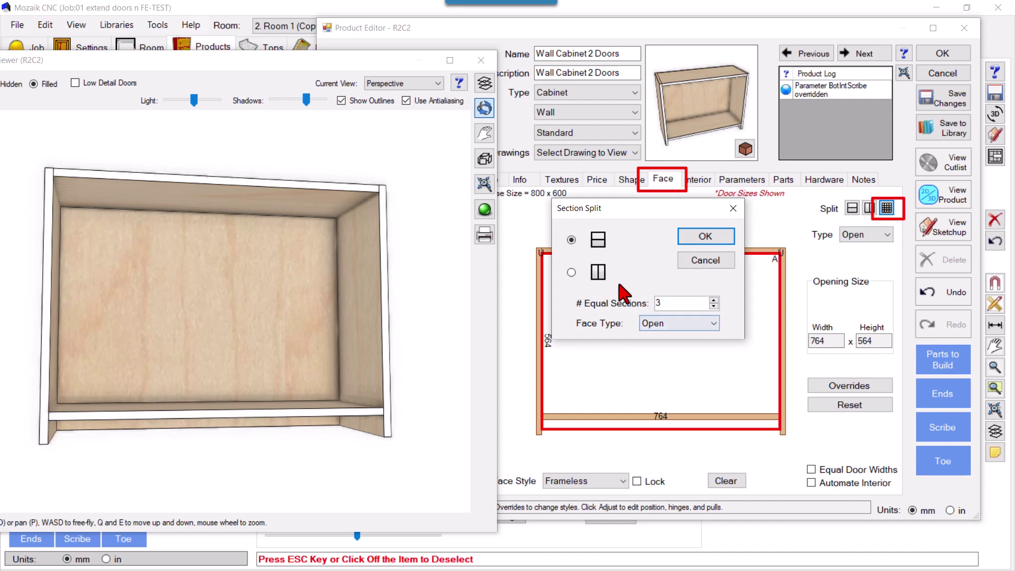
click(714, 307)
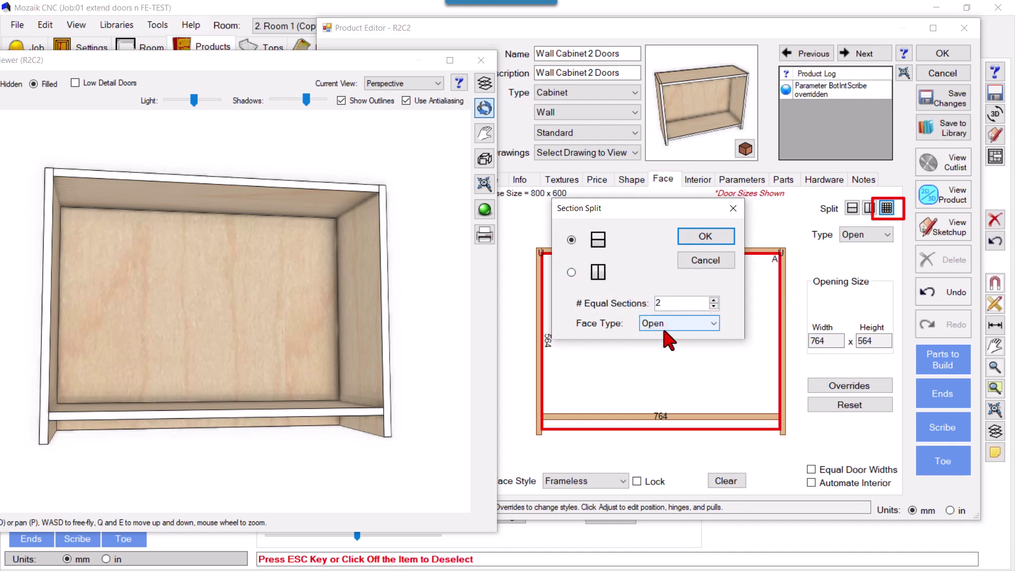
click(707, 237)
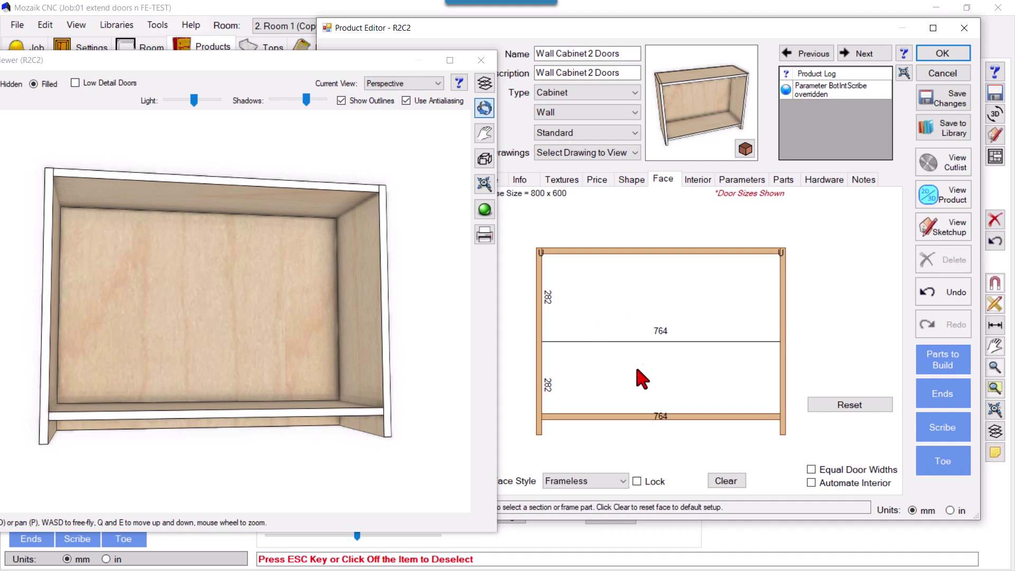
Set the lower face section's opening height to 50 mm.
click(636, 365)
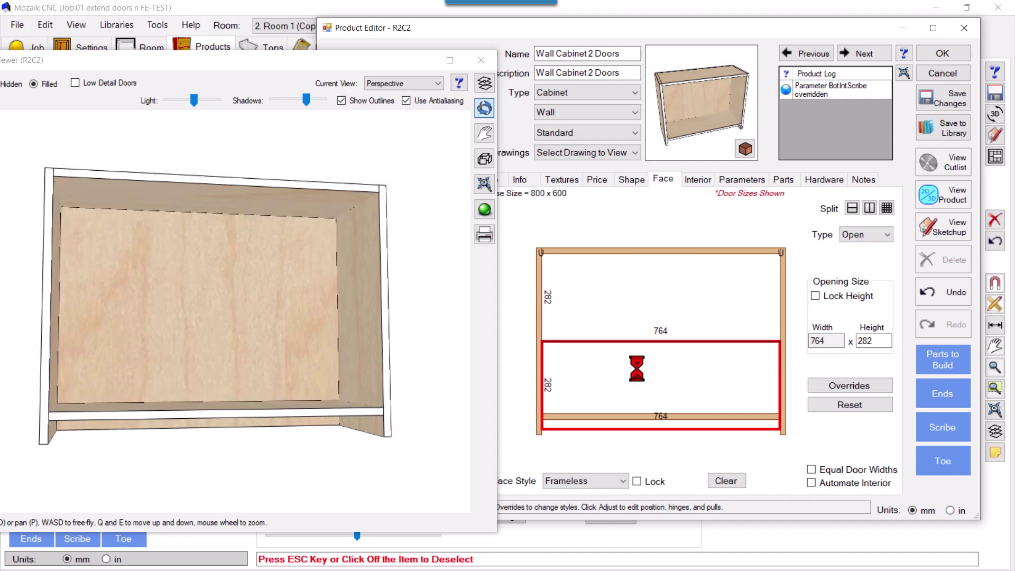
click(857, 340)
text(50)
key(Return)
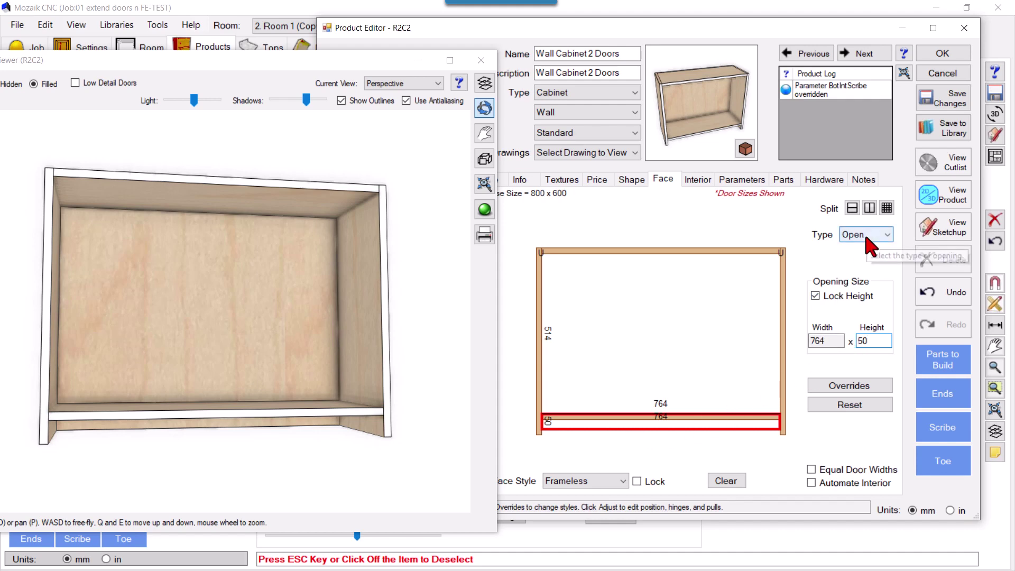
Change the 50 mm lower face section to a Panel and inspect the front strip in 3D.
click(879, 242)
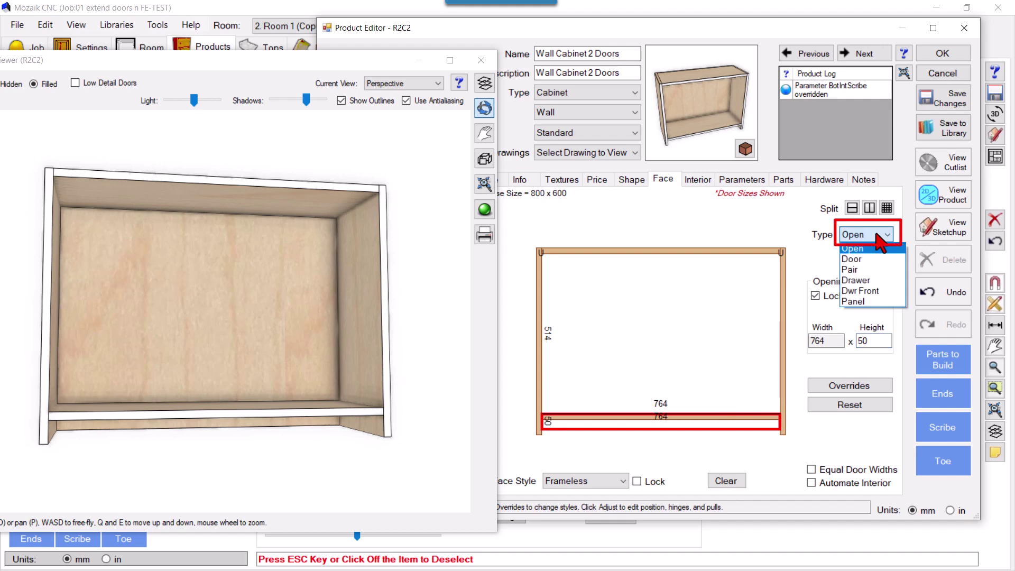
click(857, 300)
mouse_move(299, 417)
mouse_down()
mouse_move(297, 435)
mouse_move(320, 444)
mouse_up()
drag(255, 463, 311, 431)
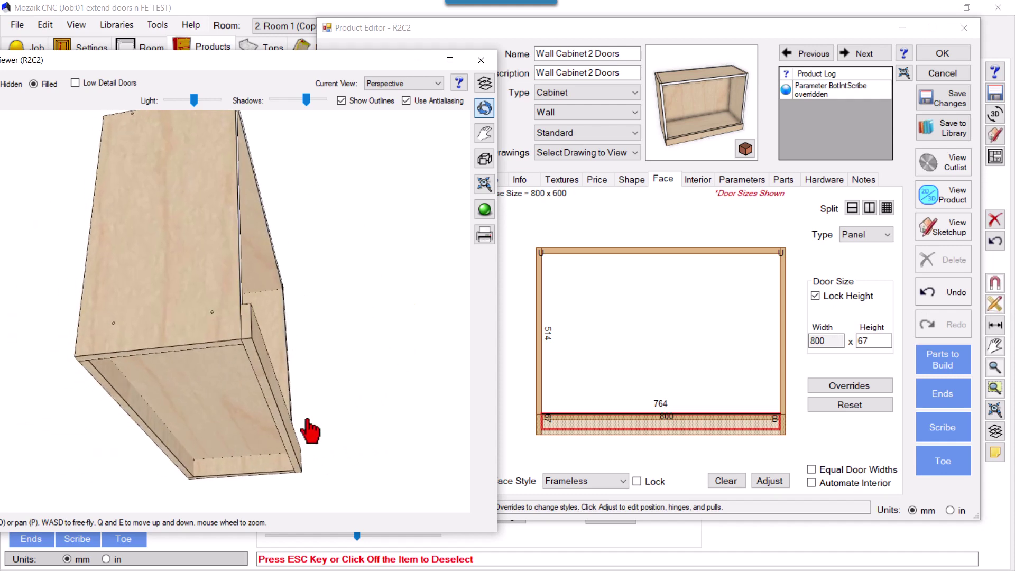
mouse_move(229, 414)
mouse_down()
mouse_move(256, 423)
mouse_move(243, 421)
mouse_up()
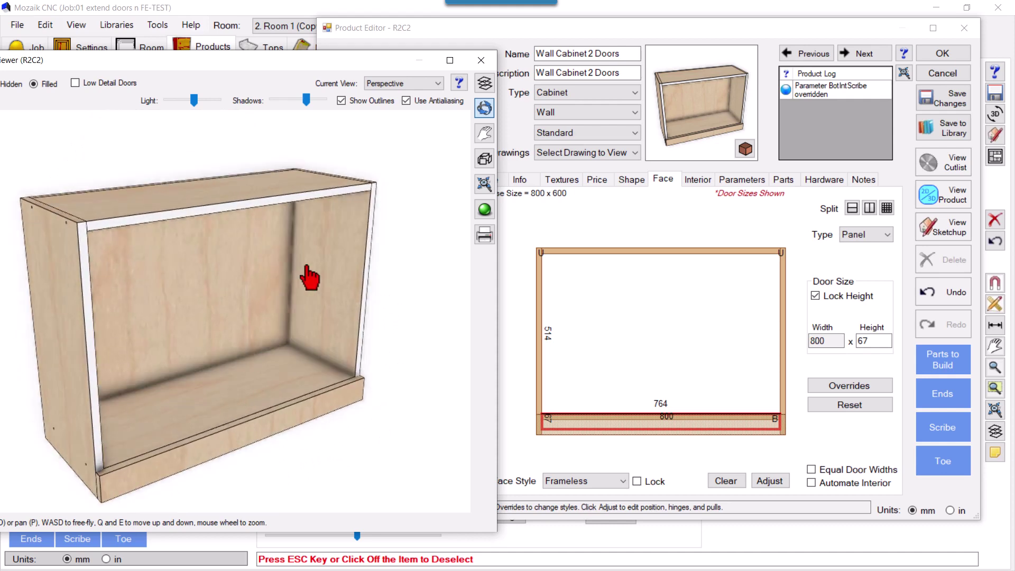
Change the upper face section to a Pair of doors and inspect the joint between the doors and the lower panel up close.
click(666, 316)
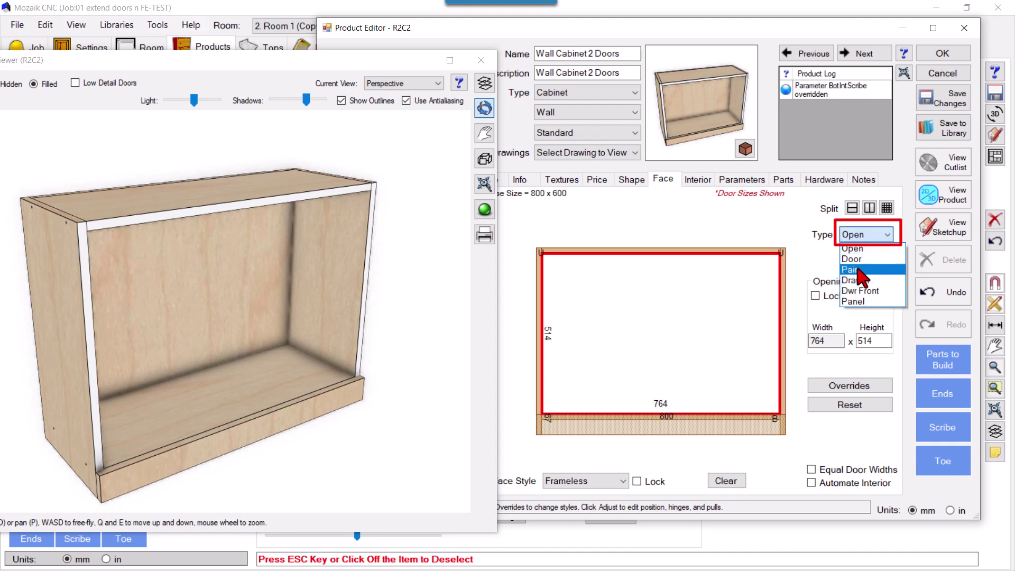
click(861, 267)
mouse_move(297, 364)
mouse_down()
mouse_move(276, 363)
mouse_move(301, 356)
mouse_move(297, 369)
mouse_up()
drag(302, 65, 324, 29)
mouse_move(232, 271)
mouse_down()
mouse_move(217, 254)
mouse_move(233, 264)
mouse_up()
scroll(164, 313, up, 5)
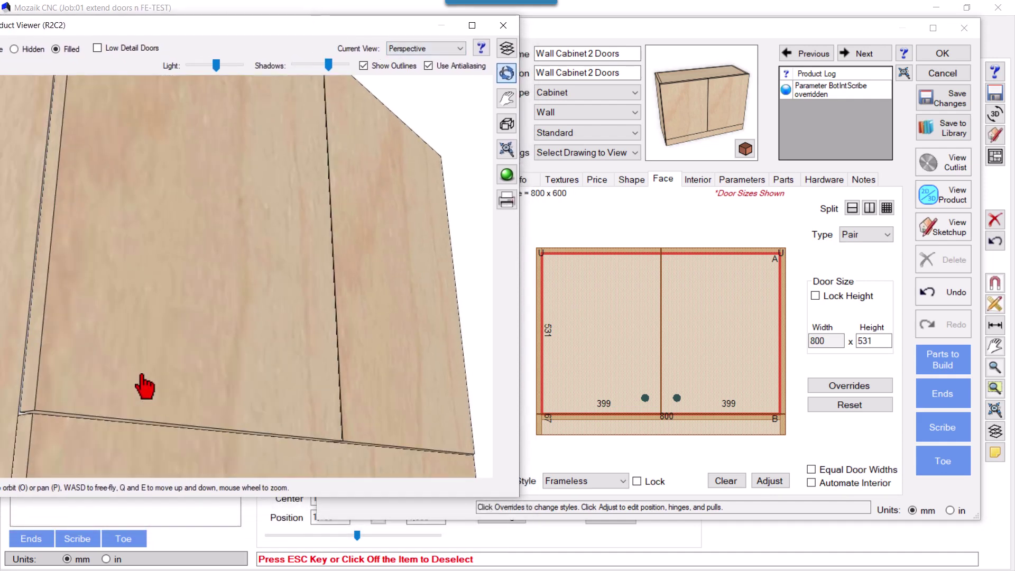
click(506, 97)
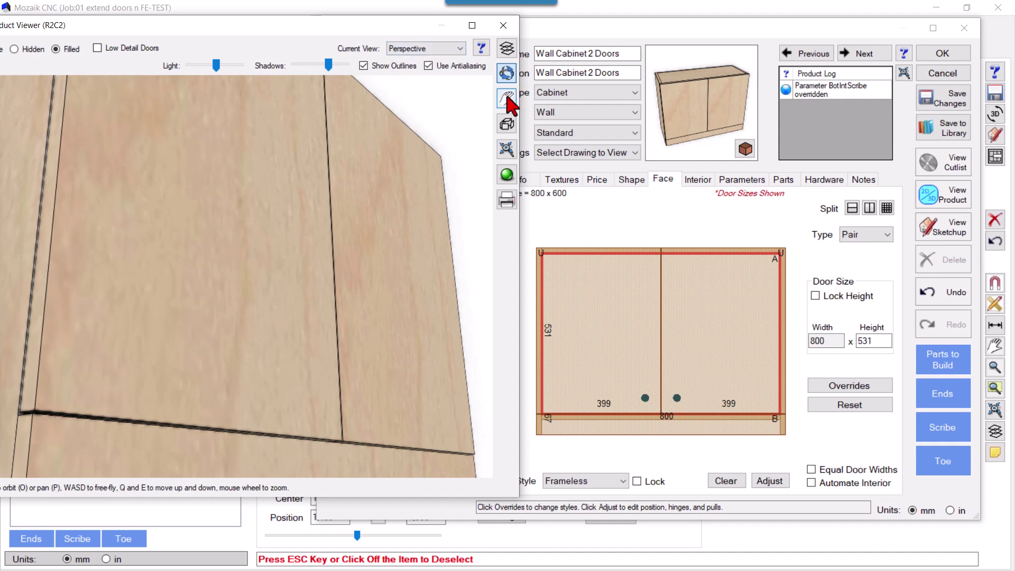
drag(132, 331, 204, 313)
drag(254, 339, 427, 362)
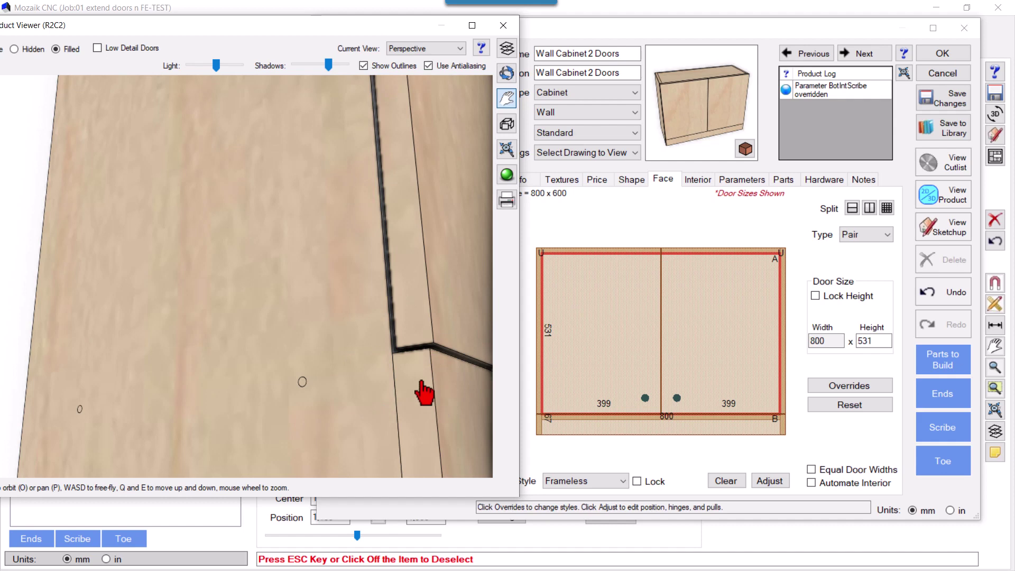
Examine the cabinet in 3D from the front, side and underneath, checking the strip panel, side edges and raised bottom.
scroll(220, 356, down, 4)
scroll(185, 376, down, 2)
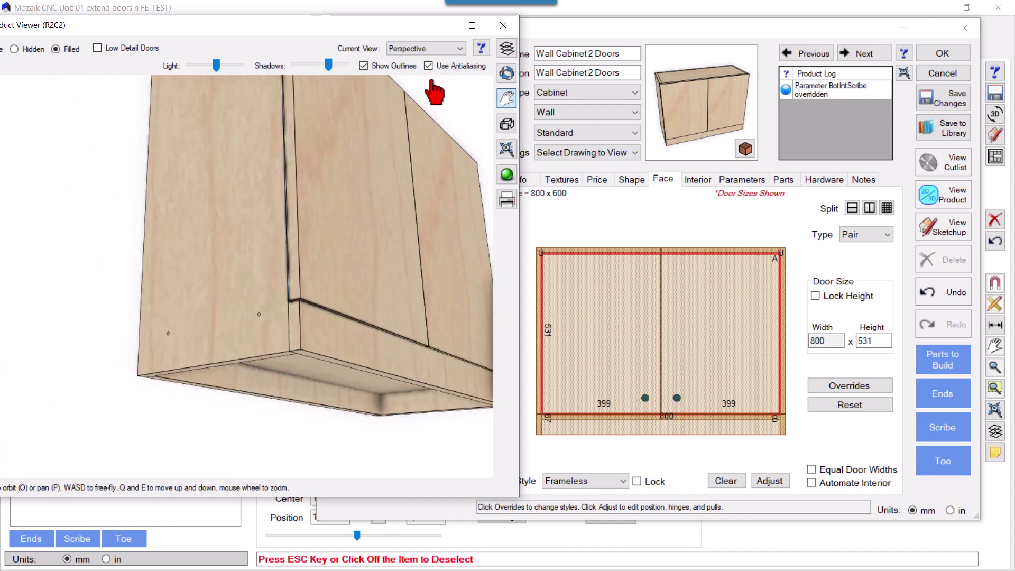
drag(346, 377, 276, 312)
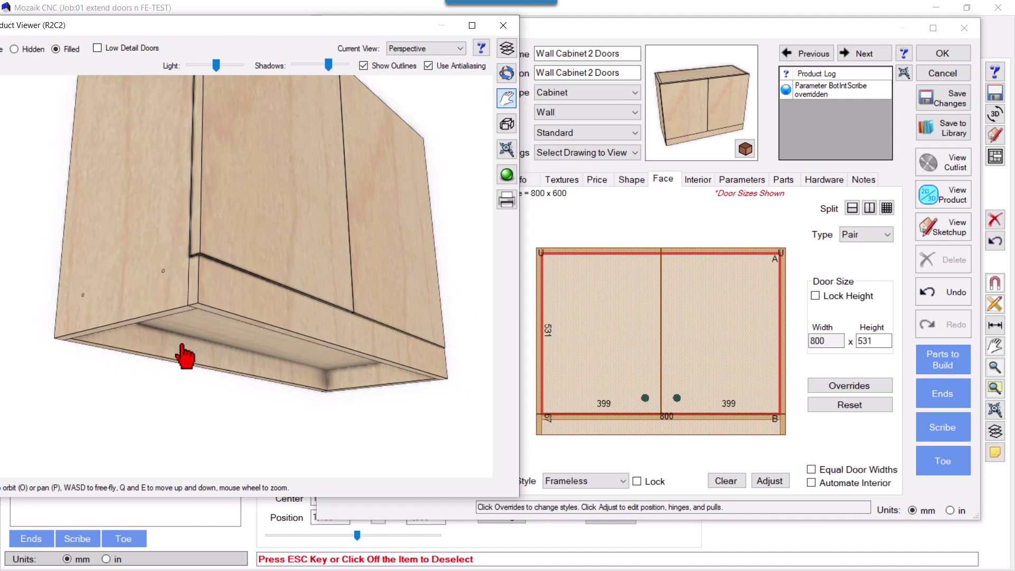
click(506, 74)
drag(286, 312, 201, 152)
drag(292, 269, 260, 351)
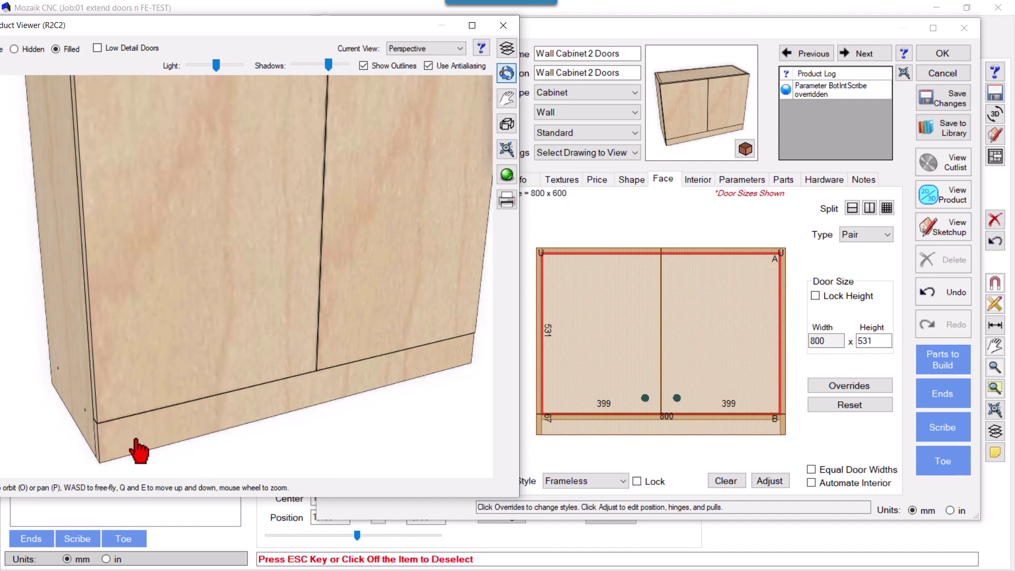
scroll(143, 449, down, 3)
key(e)
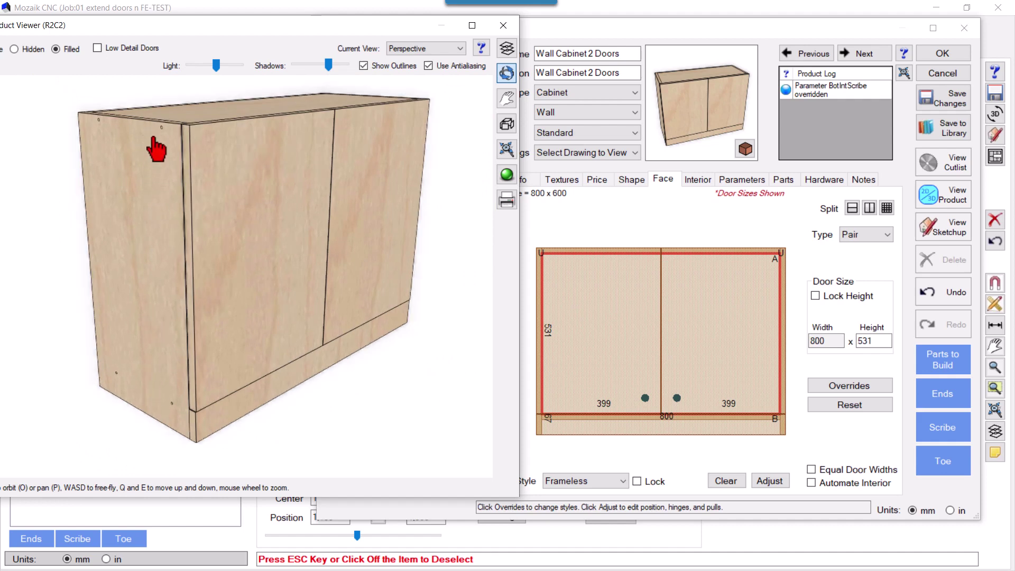
drag(214, 420, 174, 245)
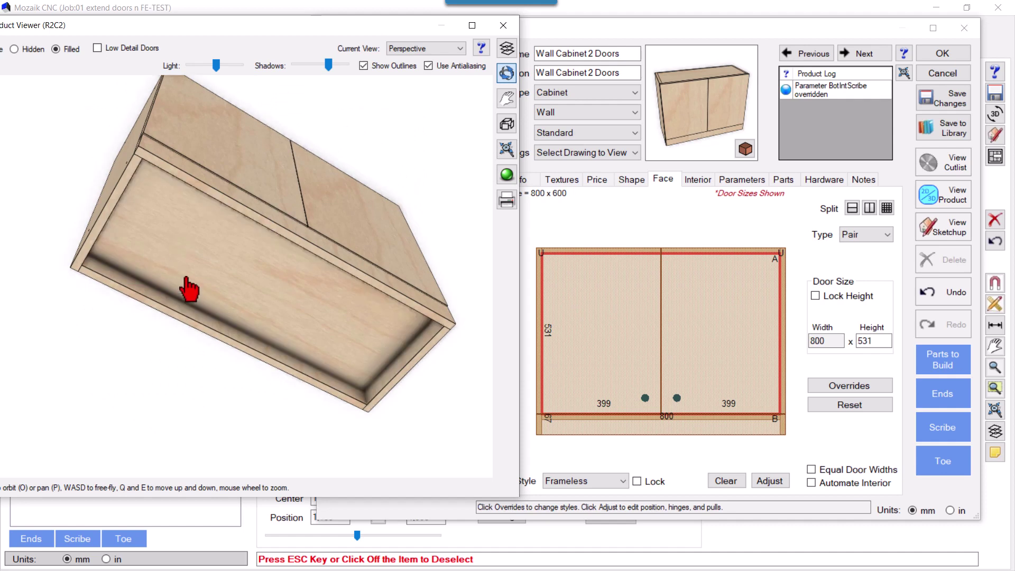
drag(231, 222, 313, 259)
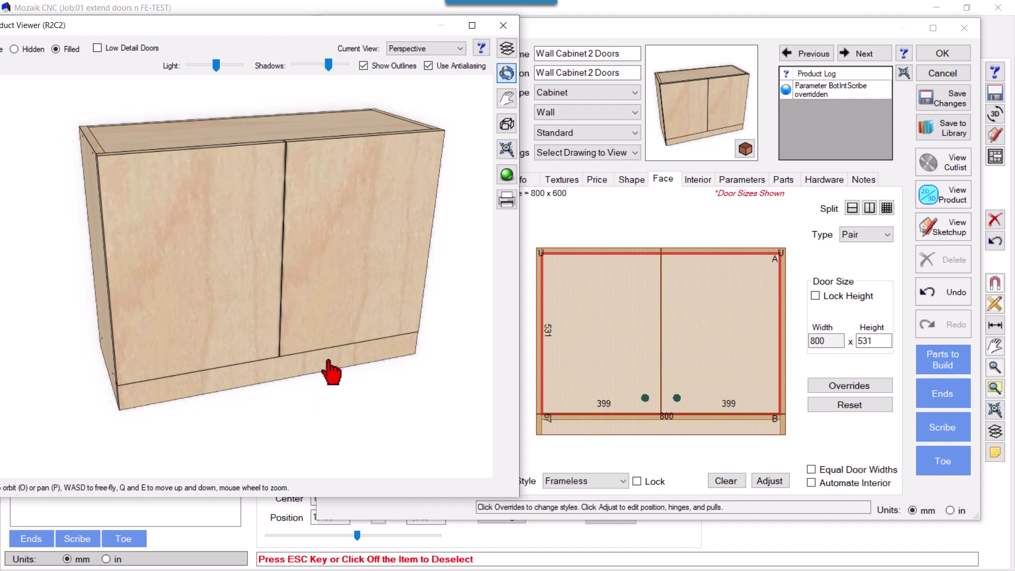
Inspect the cabinet from below on its right side, focusing on the end panel's lower corner beside the front strip.
drag(287, 340, 282, 371)
drag(294, 407, 215, 382)
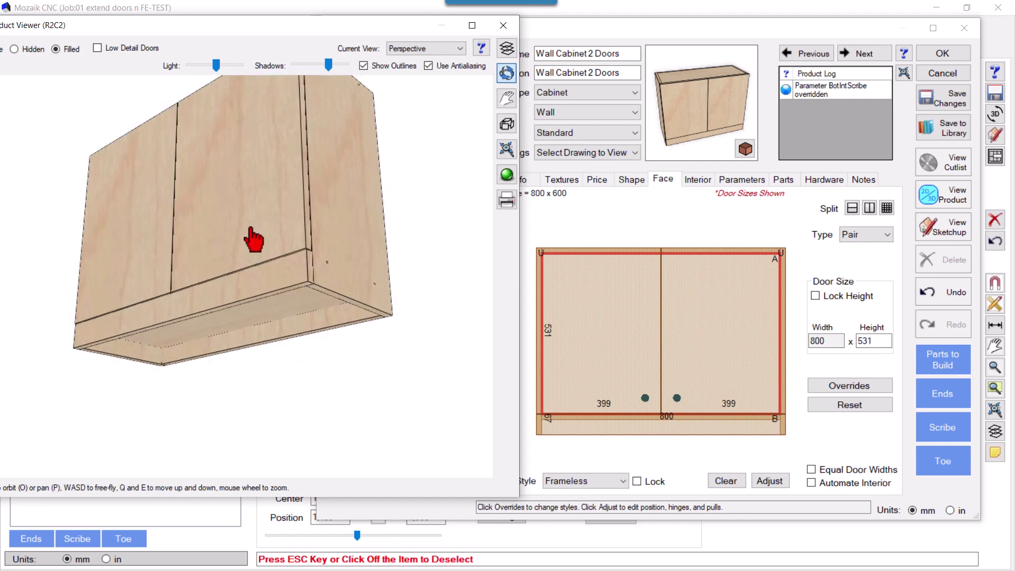
drag(297, 266, 319, 276)
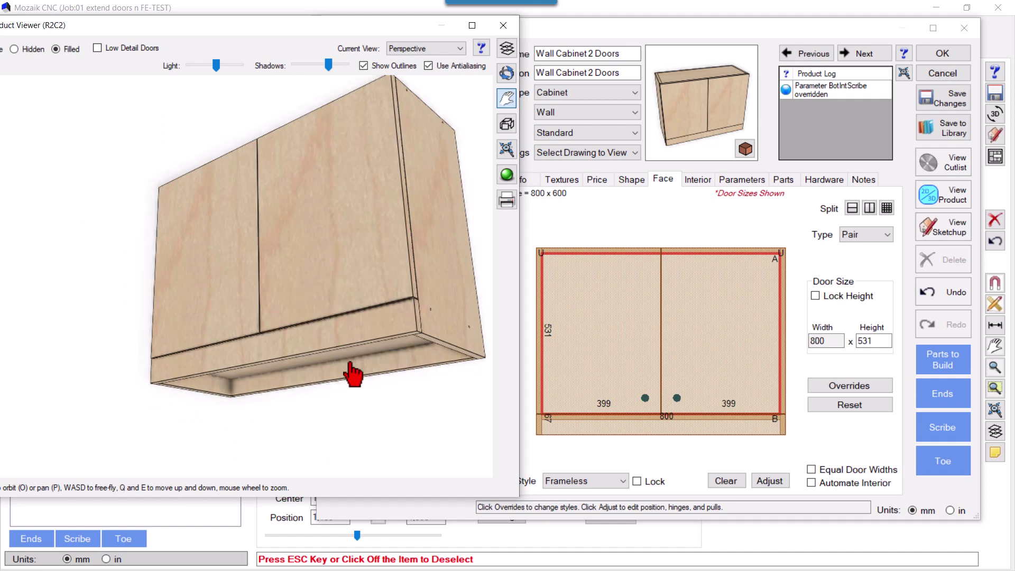
scroll(350, 370, up, 3)
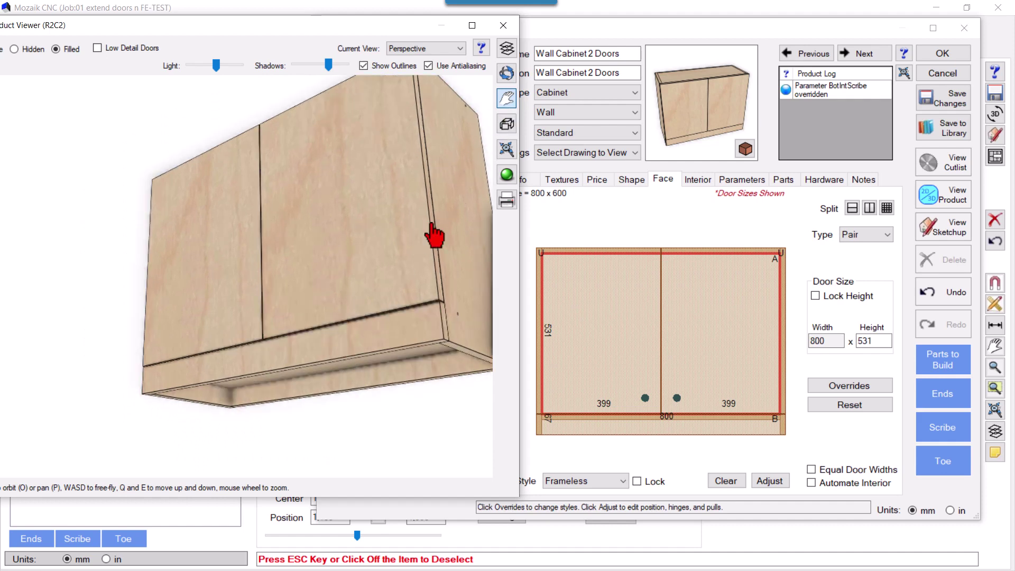
drag(295, 376, 443, 191)
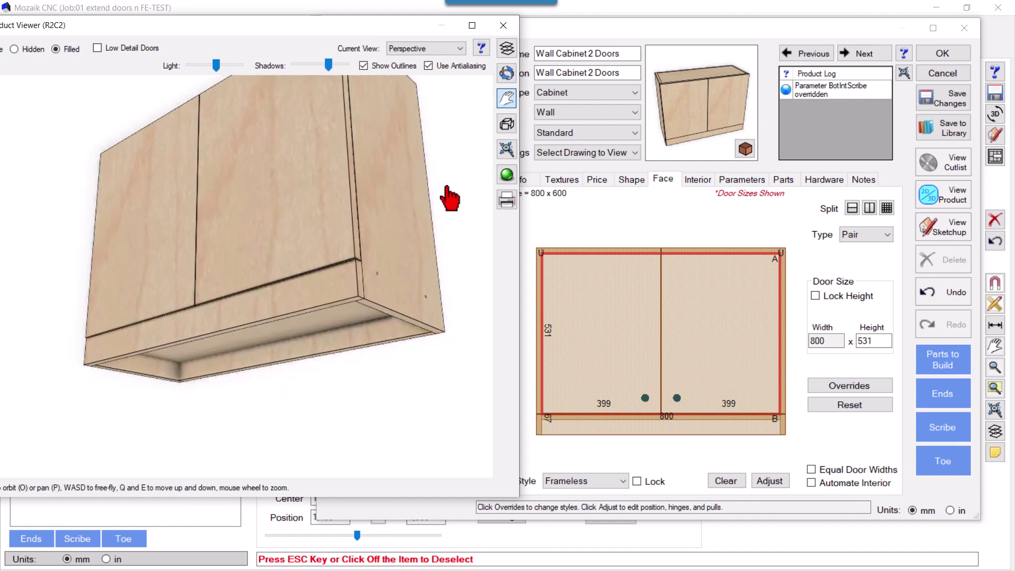
click(506, 98)
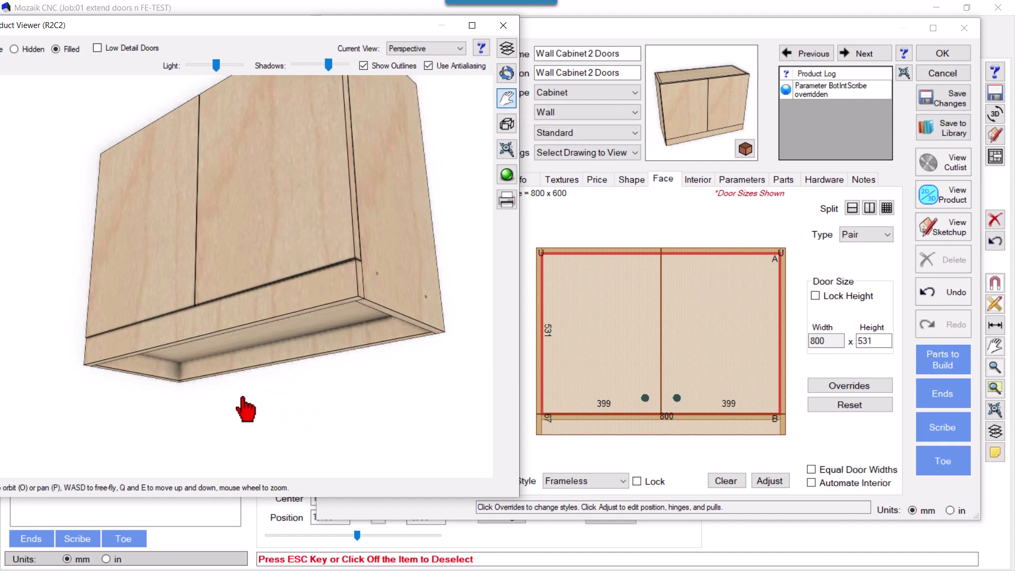
drag(238, 392, 247, 396)
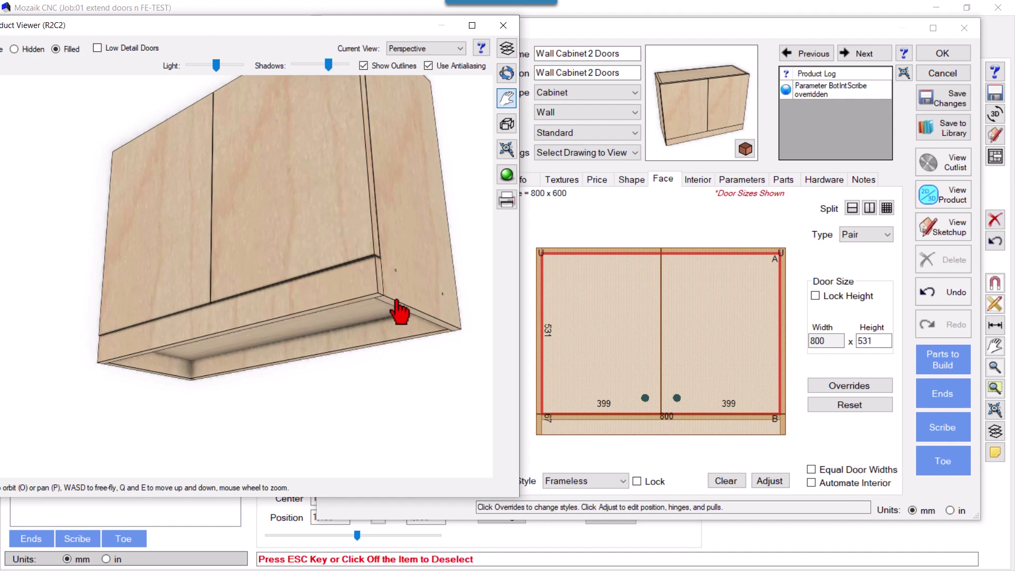
Review the bottom edge adjustment in the right unfinished end's case adjustments and accept the product.
click(634, 180)
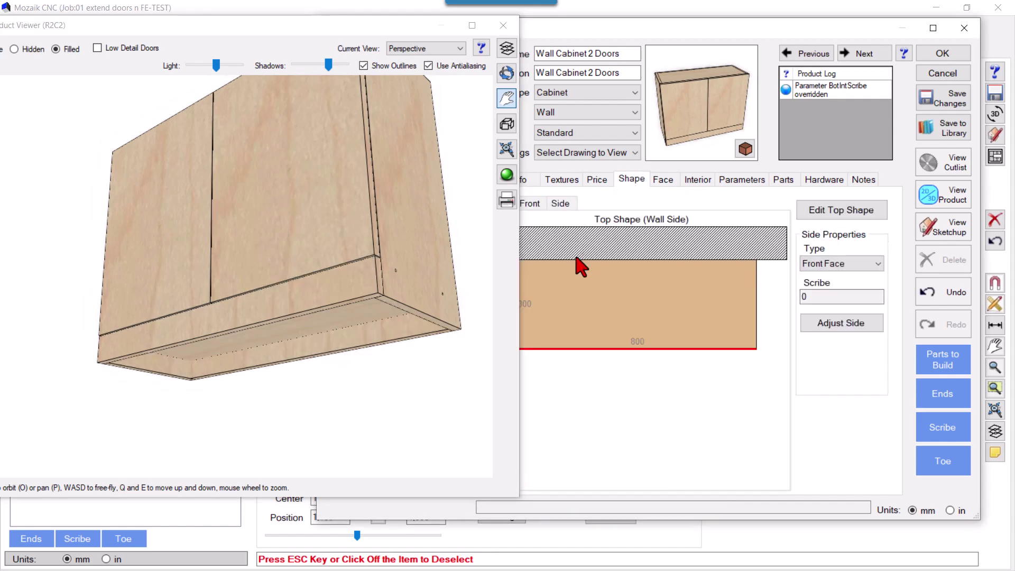
click(758, 288)
click(827, 324)
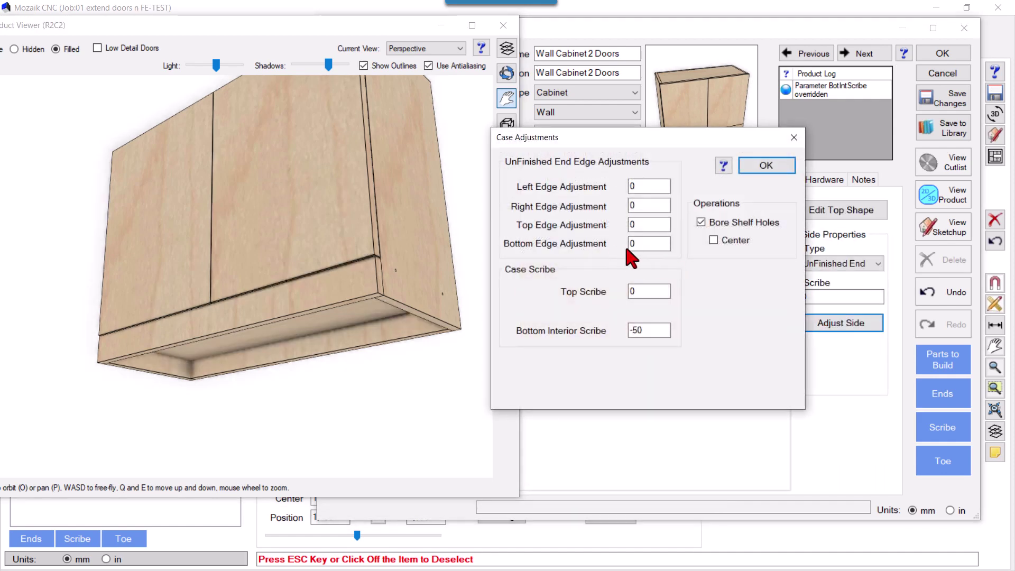
double_click(642, 248)
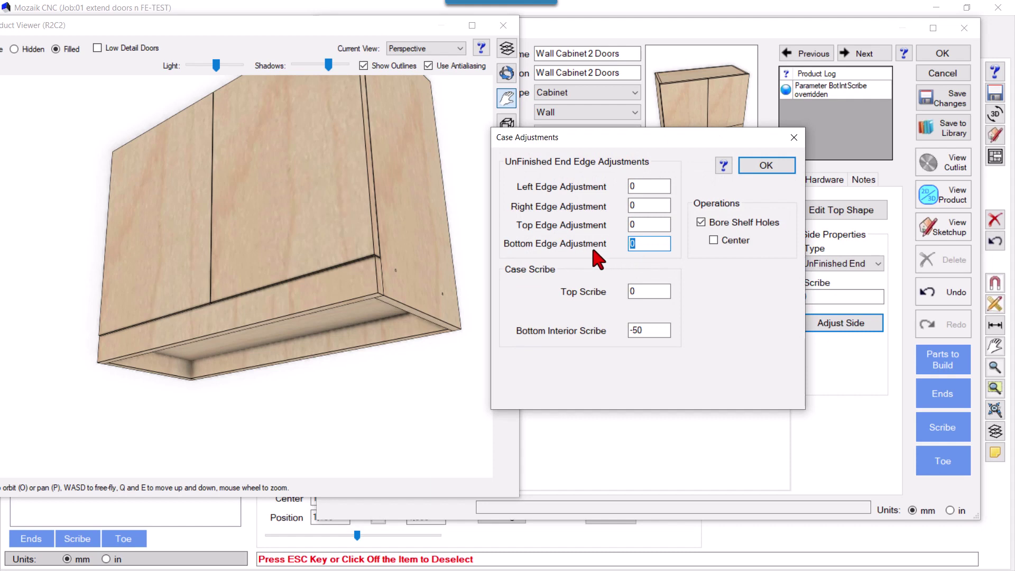
click(765, 165)
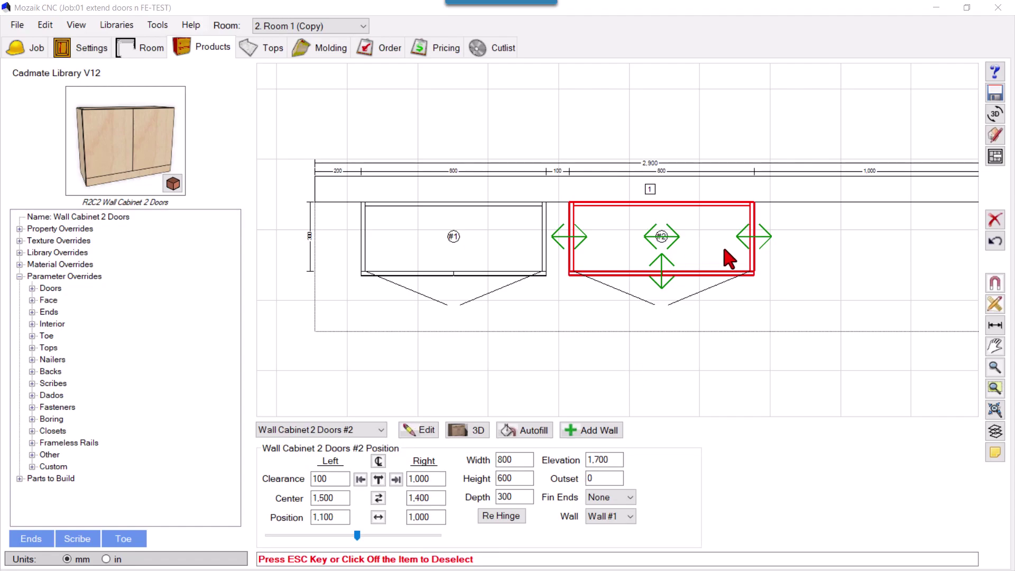
Check both unfinished ends of the second wall cabinet beside the front strip in the 3D viewer.
scroll(728, 259, up, 3)
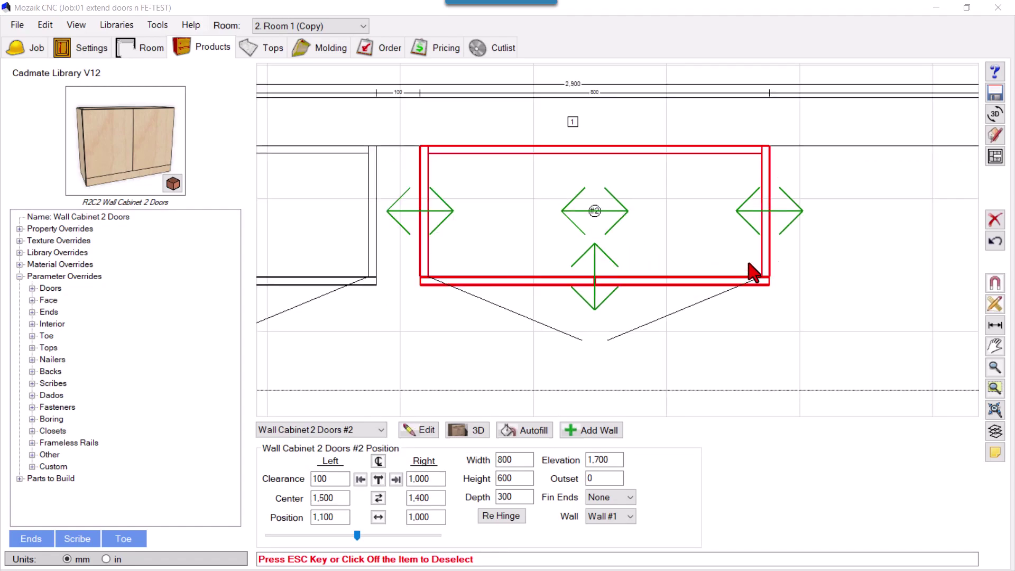
click(470, 439)
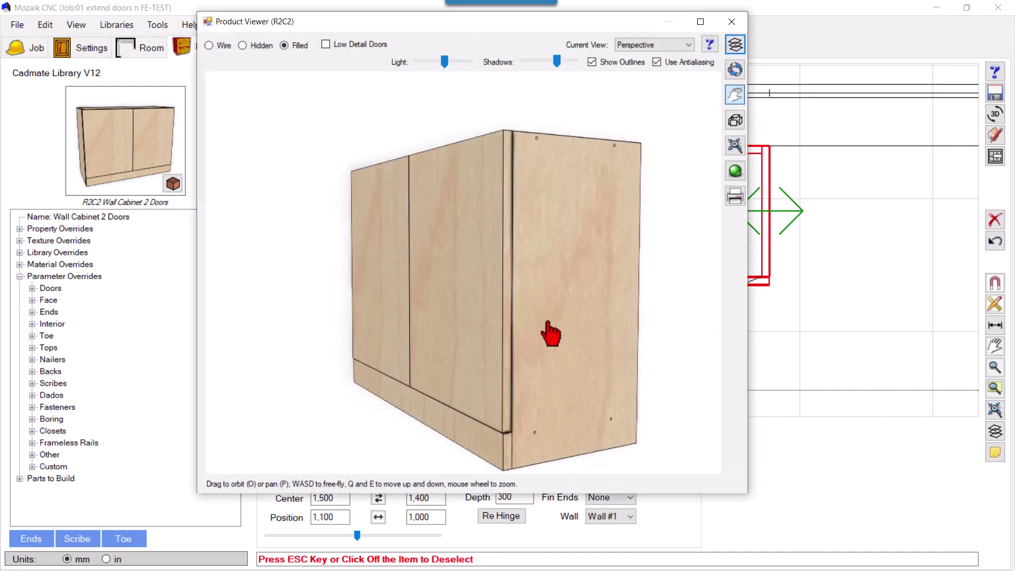
click(734, 69)
mouse_move(489, 330)
mouse_down()
mouse_move(521, 328)
mouse_move(501, 340)
mouse_up()
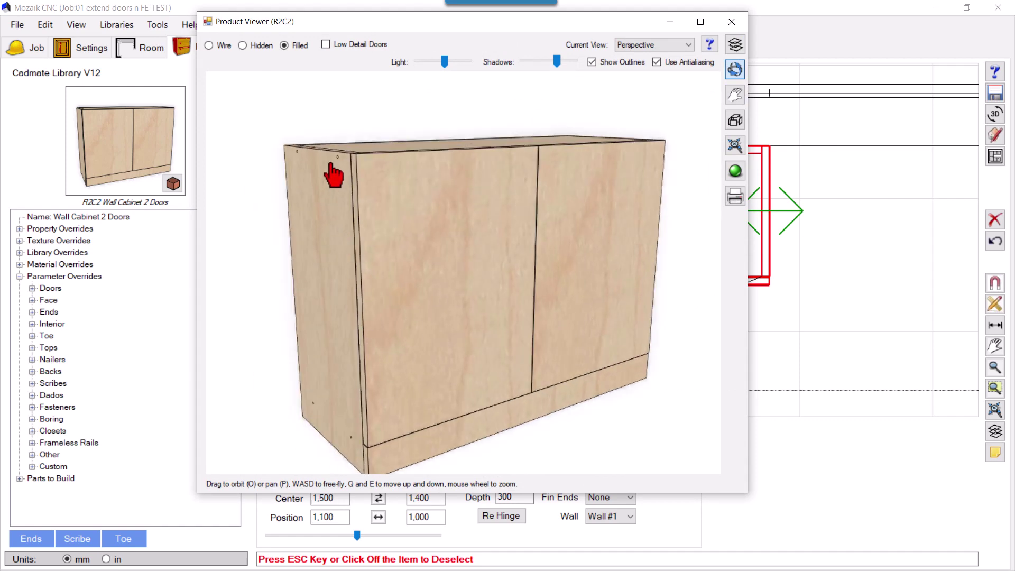
drag(386, 297, 544, 218)
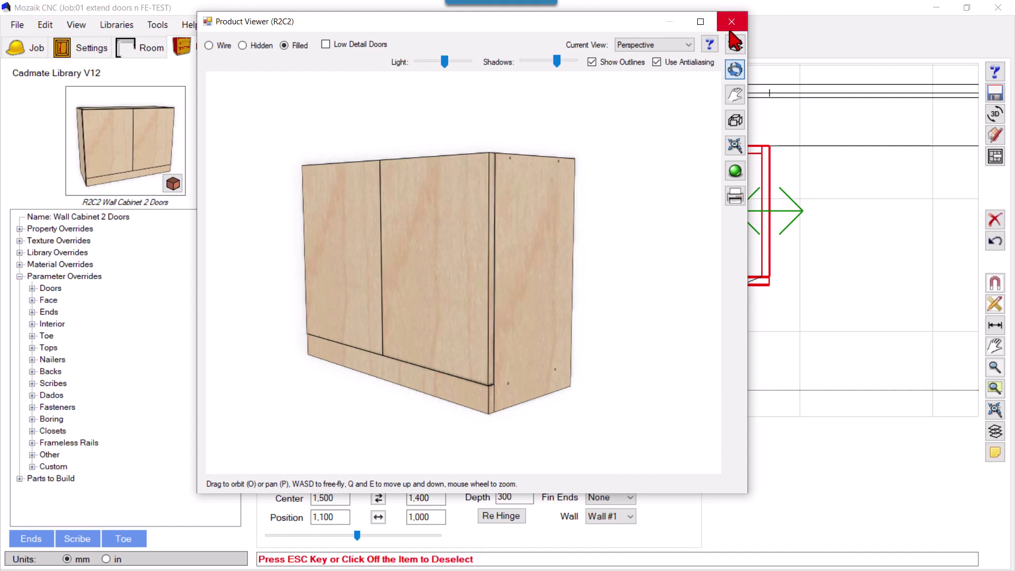
click(731, 22)
Set the second wall cabinet's finished ends to Both.
click(618, 233)
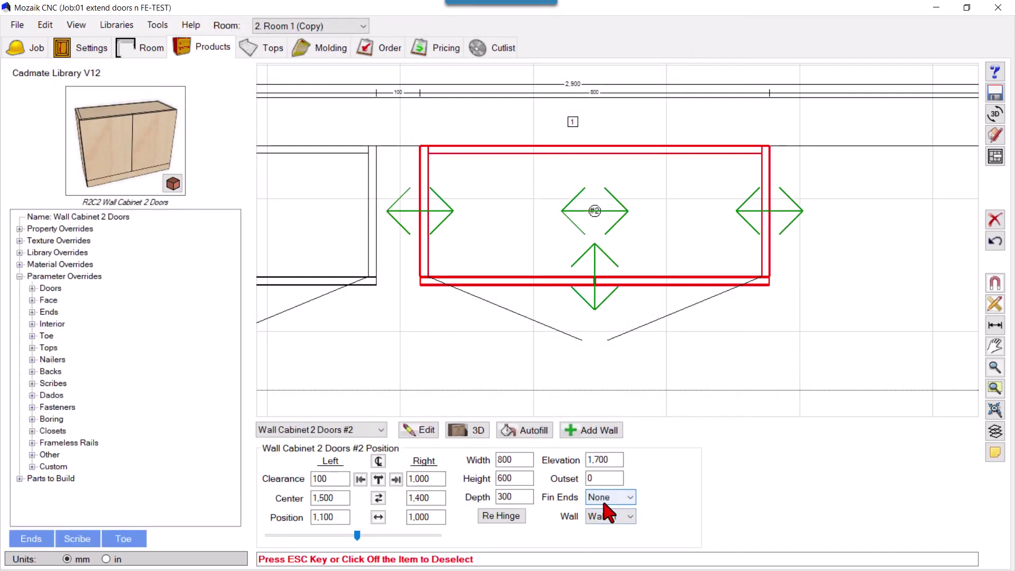
click(614, 500)
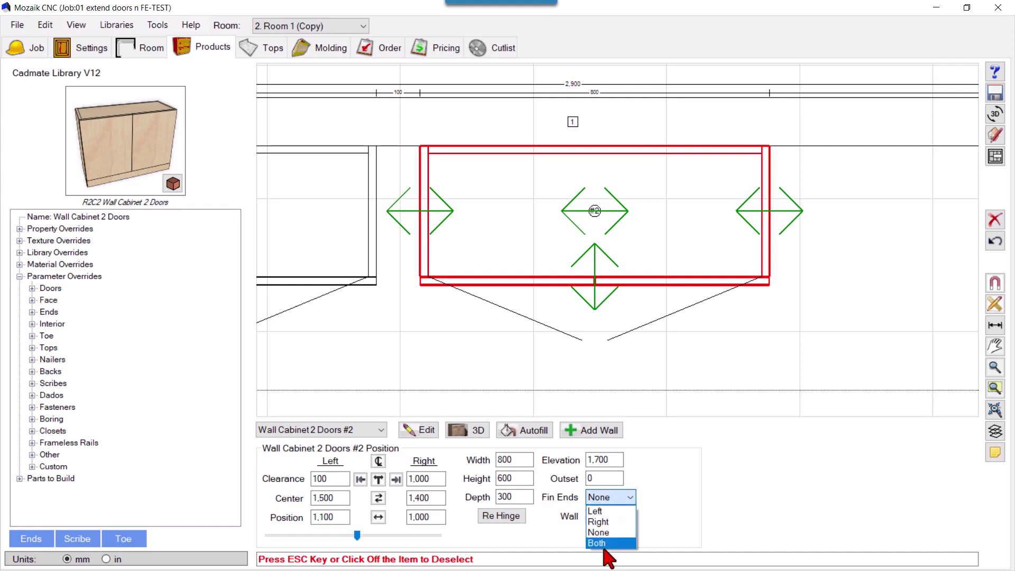
click(601, 543)
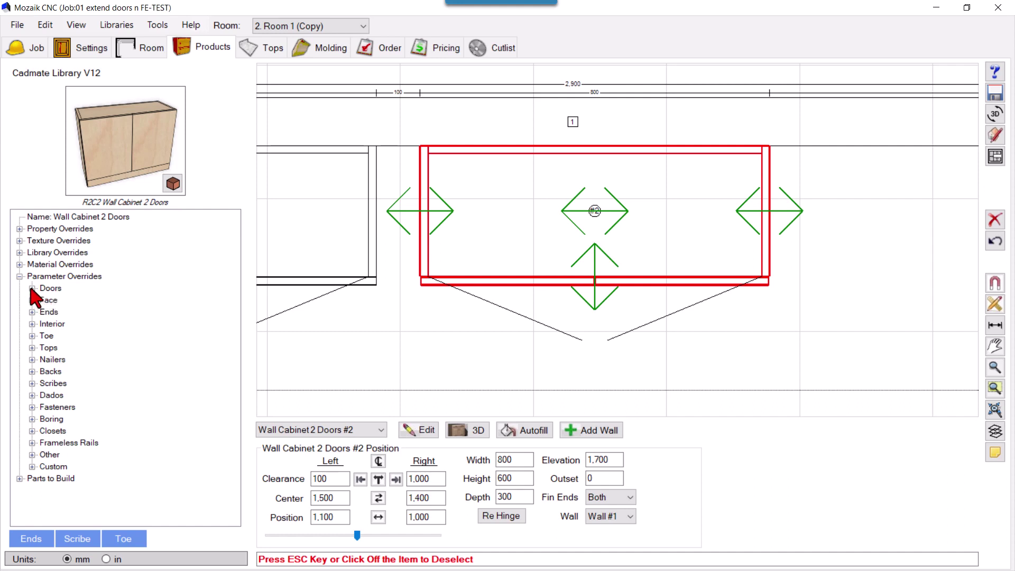
Override the cabinet's DoorOnFE ends parameter with Applied Doors.
click(32, 311)
click(108, 359)
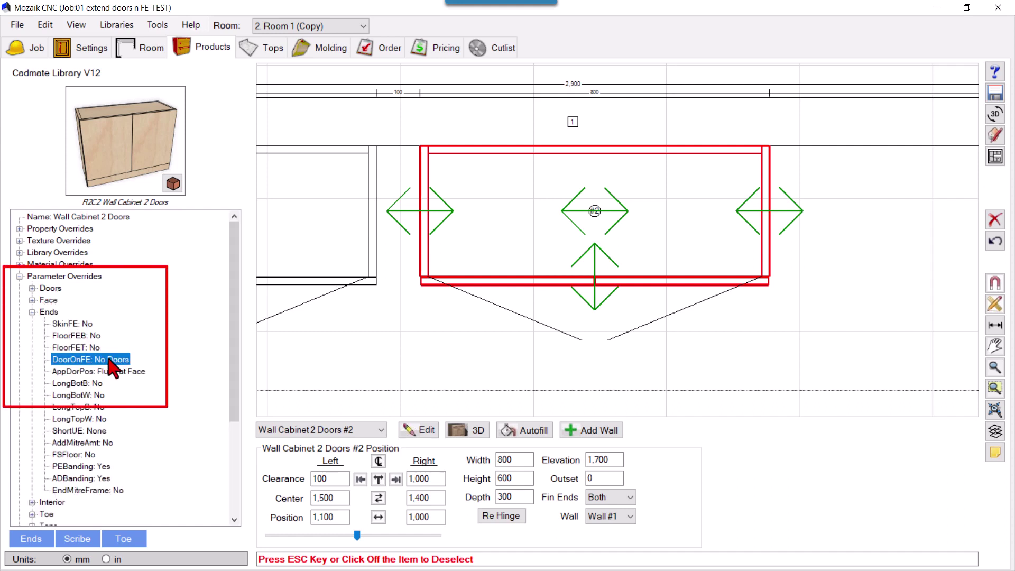
double_click(109, 359)
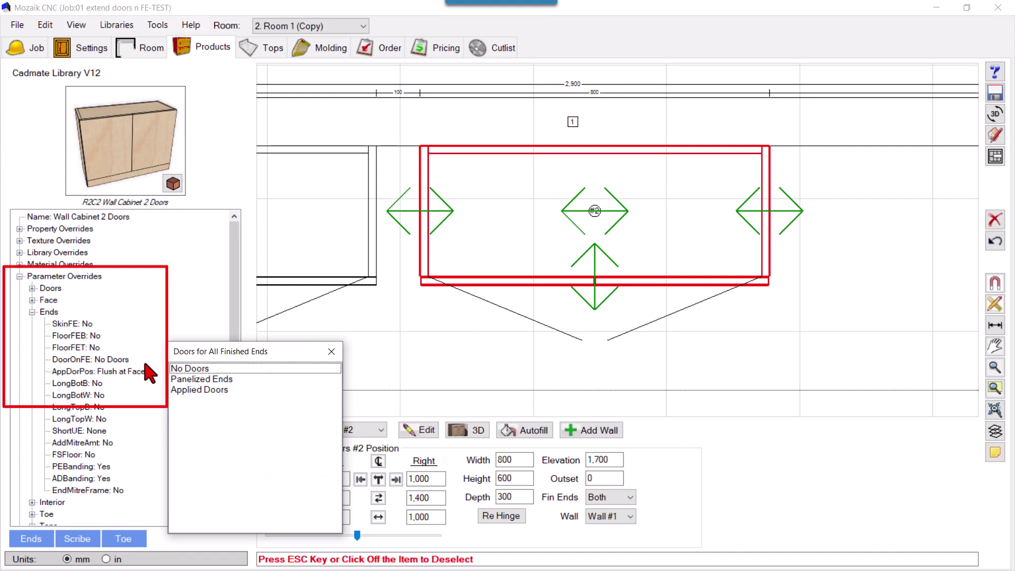
double_click(211, 391)
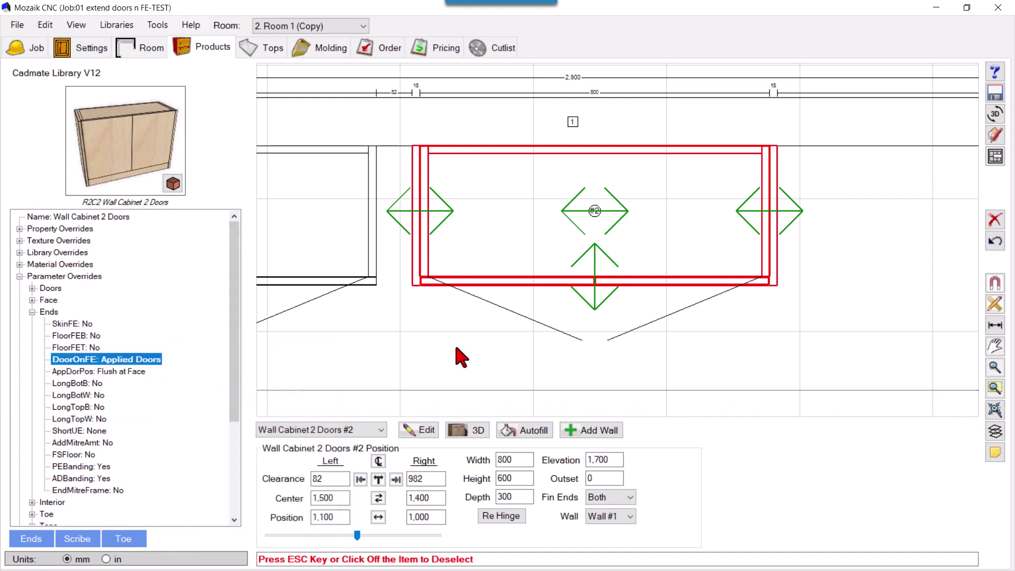
Inspect the applied end panels in 3D from above and below the cabinet.
drag(140, 182, 199, 186)
click(468, 439)
drag(512, 284, 564, 305)
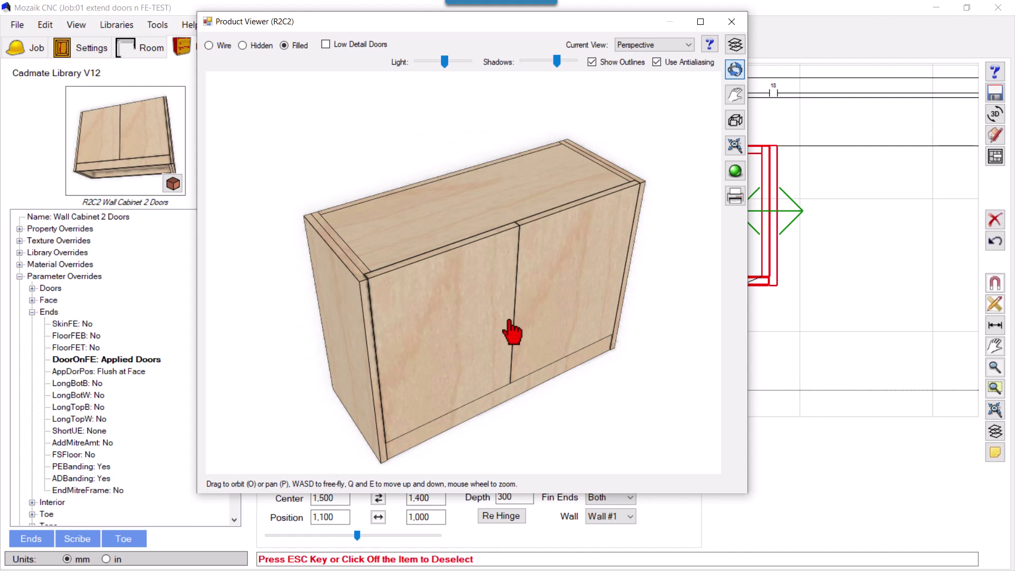
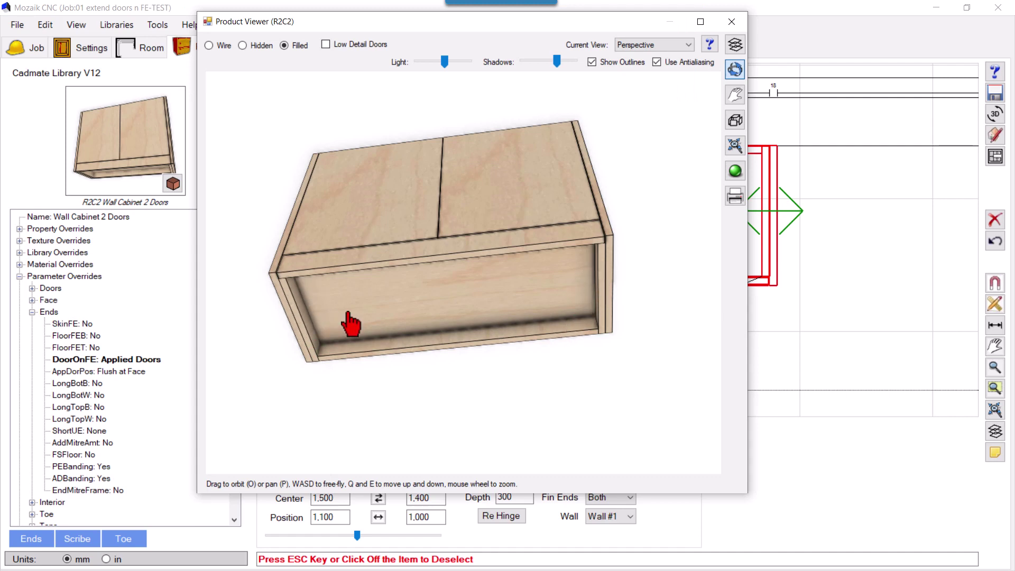
click(732, 21)
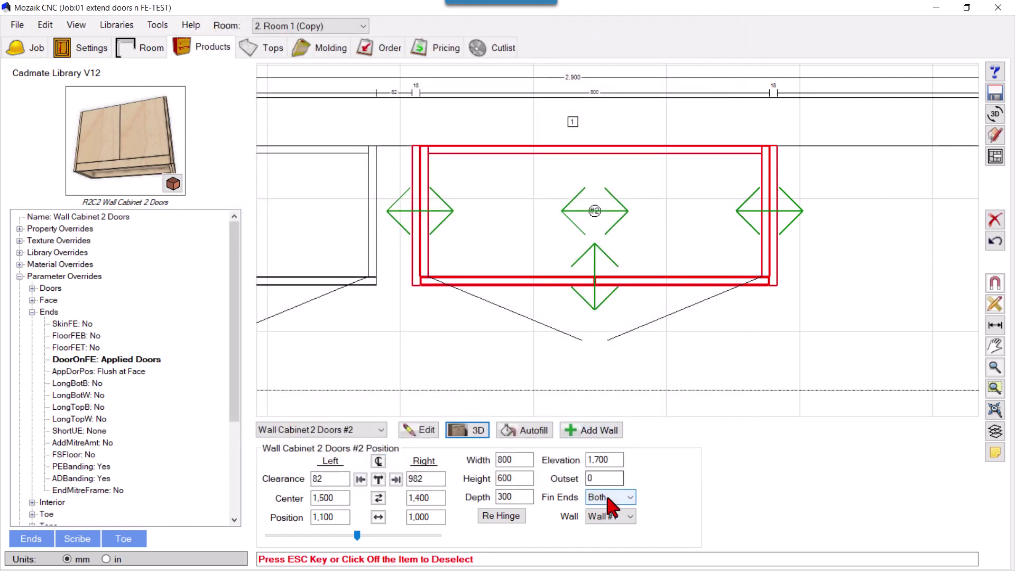
Set the second wall cabinet's finished ends back to None.
key(Escape)
click(603, 225)
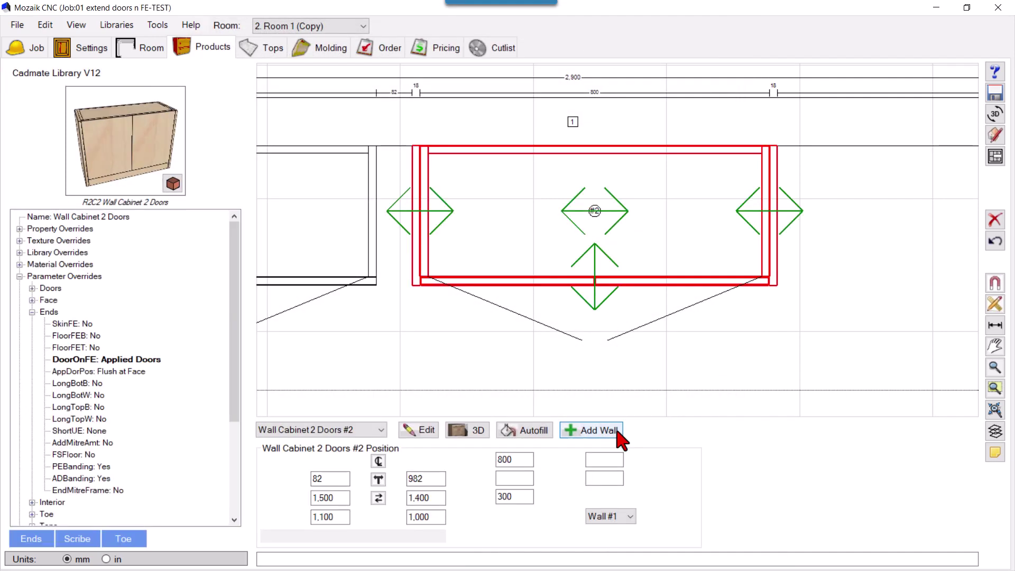
click(617, 500)
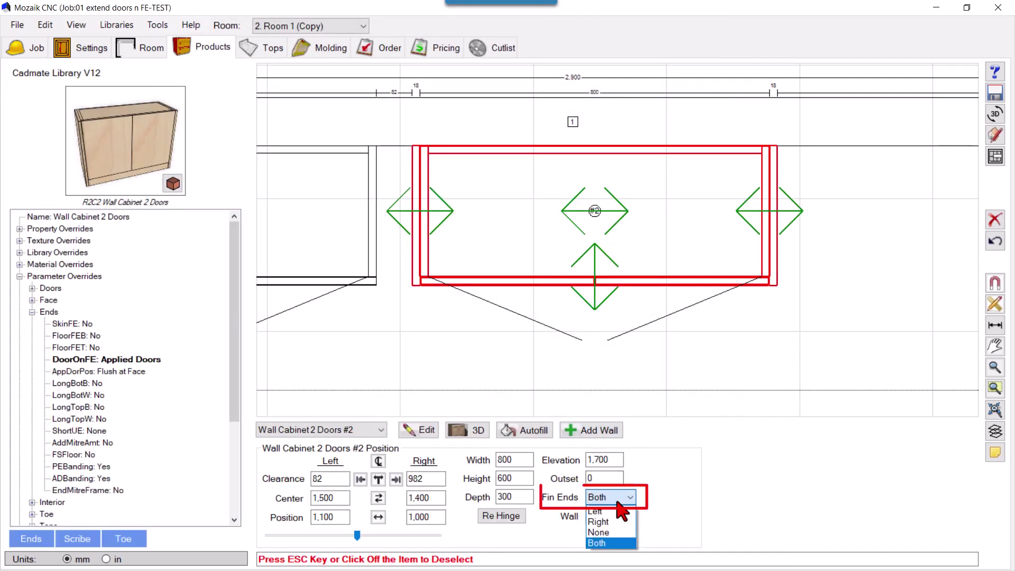
click(600, 532)
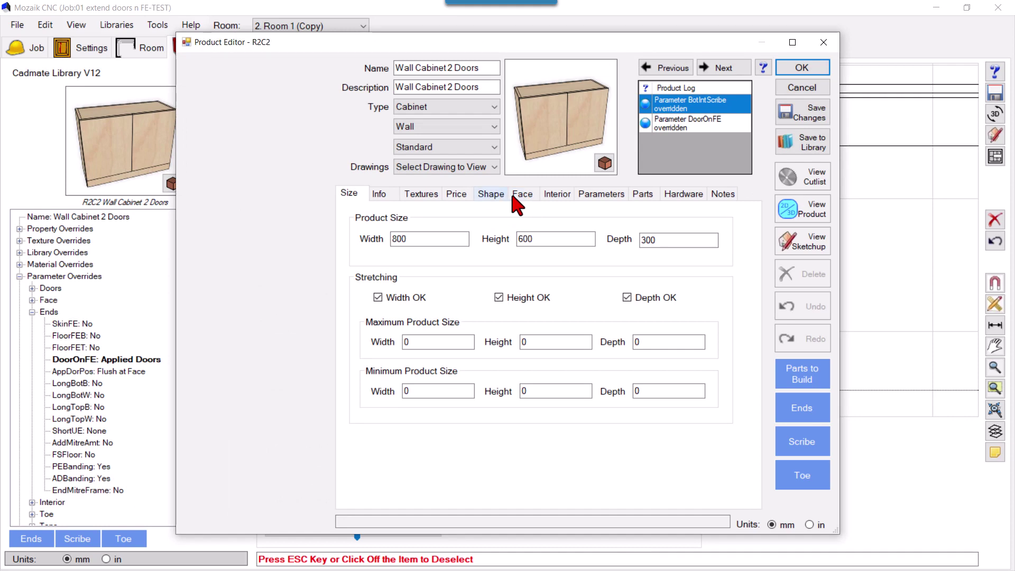
Set the Bottom Edge Adjustment of the wall cabinet's left unfinished end to -50 in its top shape.
click(502, 194)
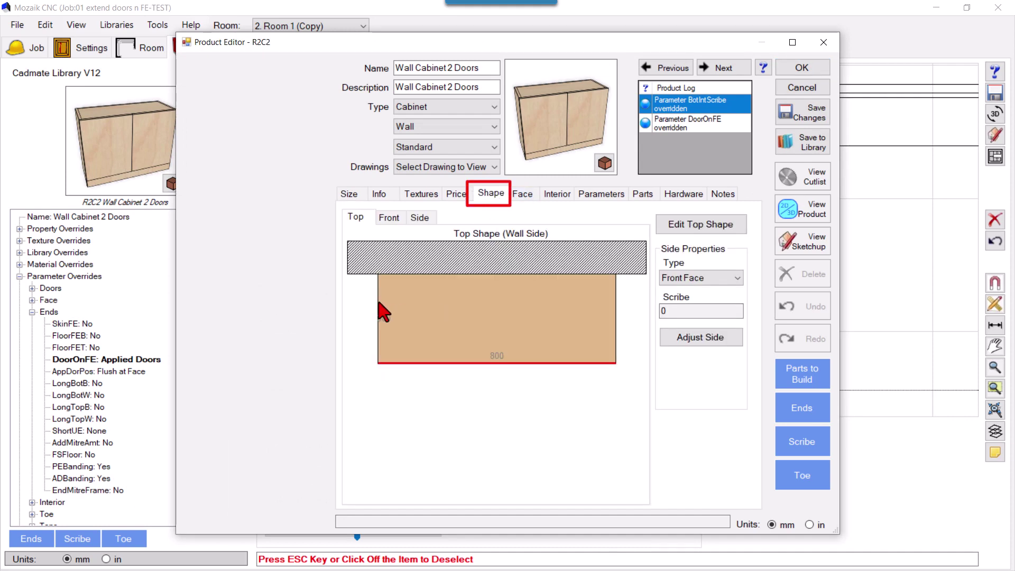
click(378, 306)
click(694, 339)
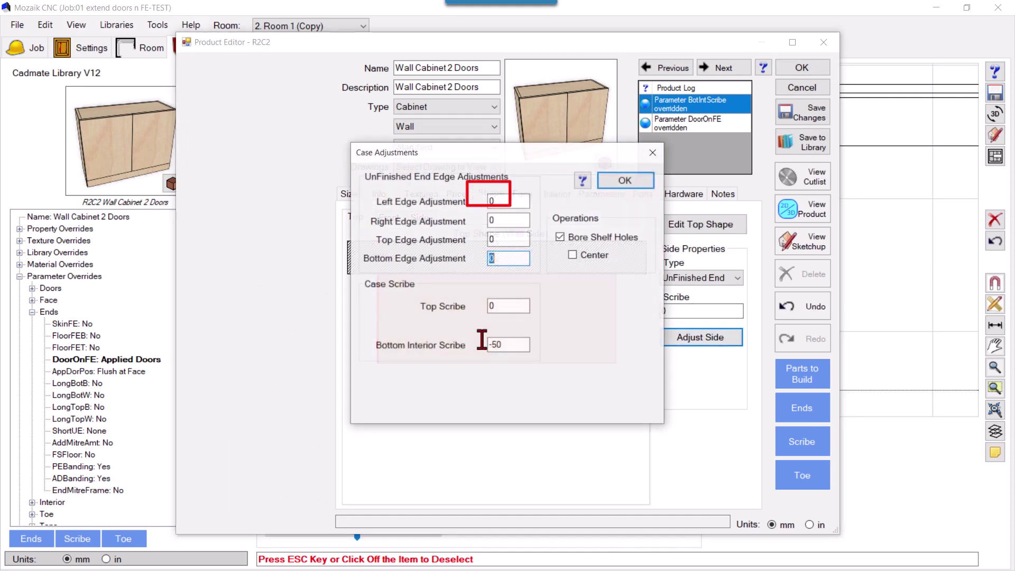
double_click(501, 259)
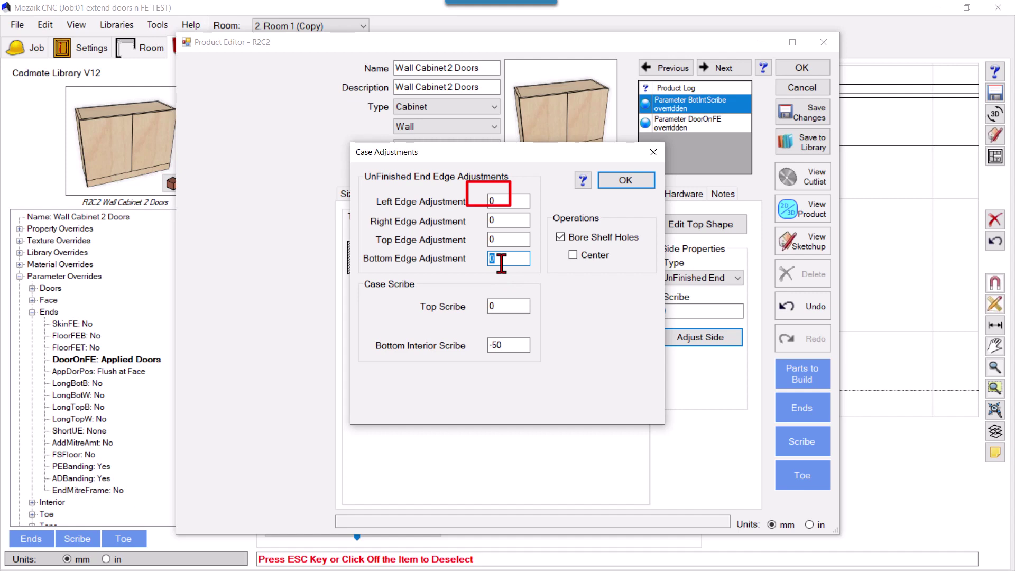
click(654, 153)
drag(560, 157, 521, 157)
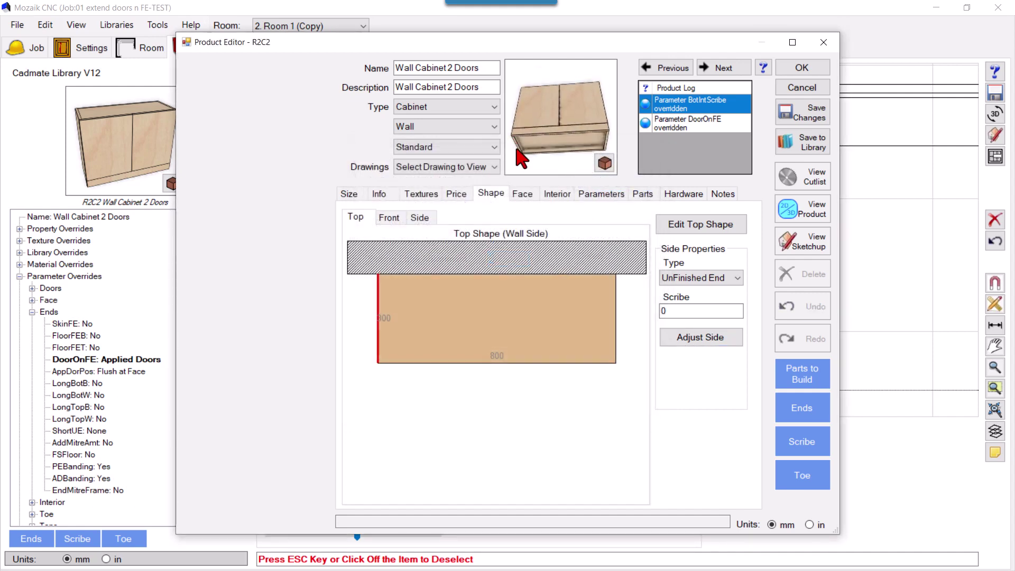
click(670, 343)
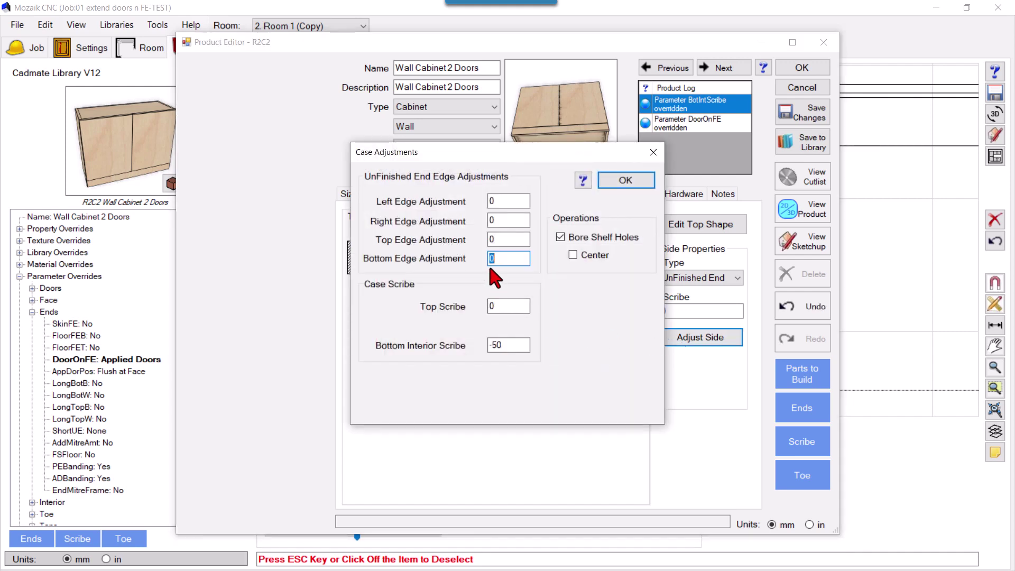
click(500, 260)
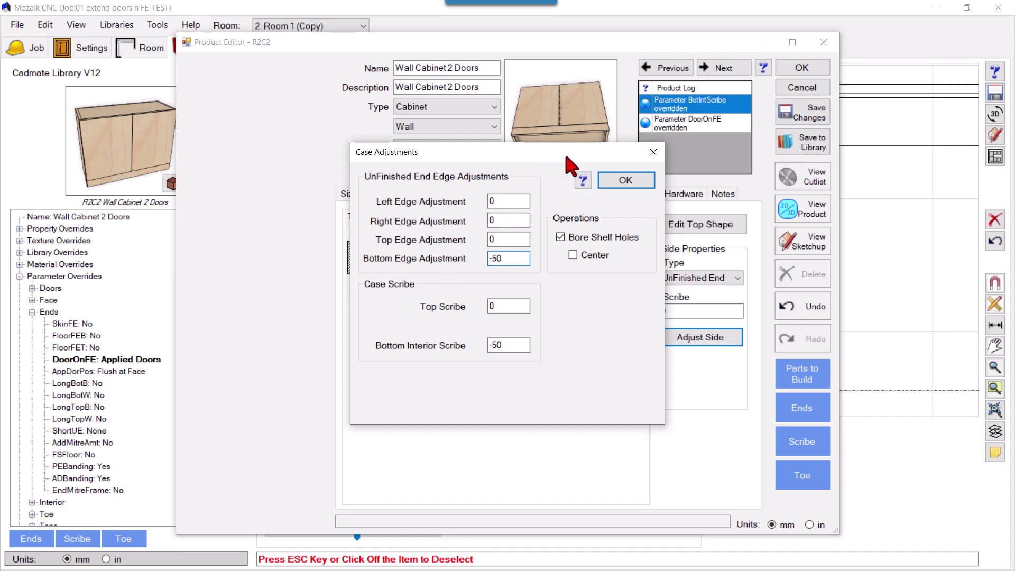
drag(599, 154, 594, 179)
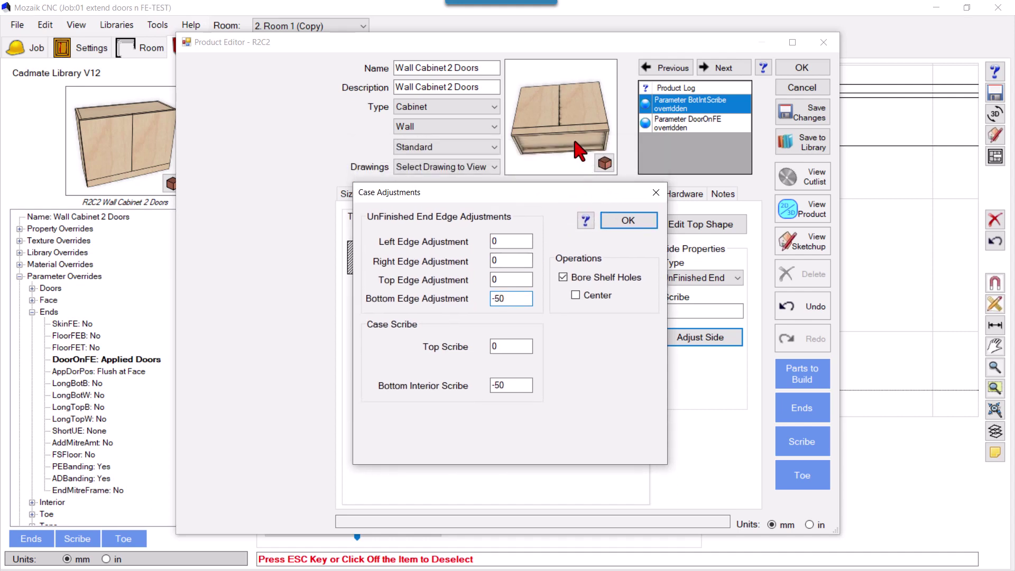
click(611, 218)
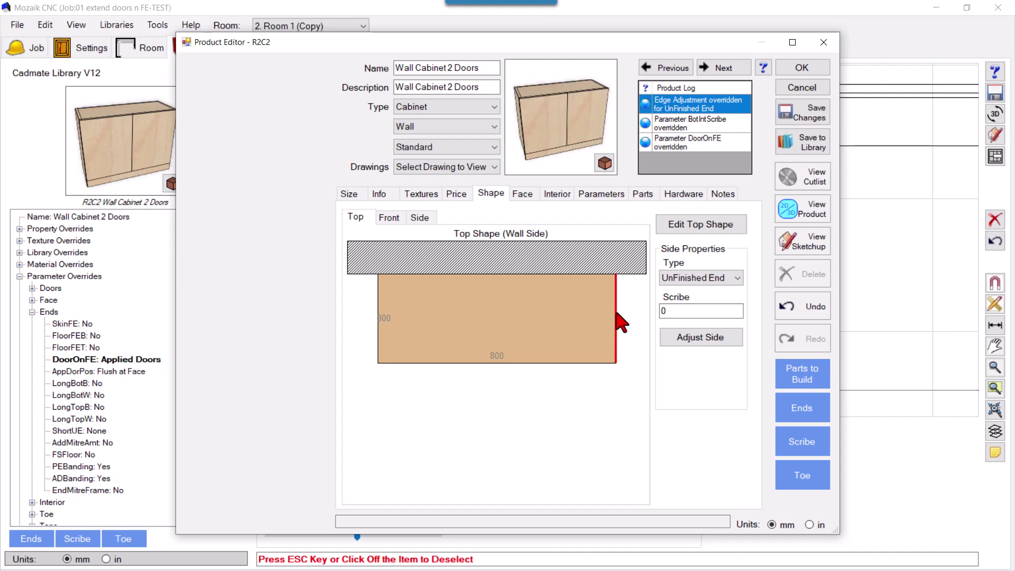
Set the Bottom Edge Adjustment of the cabinet's right unfinished end to -50.
click(680, 339)
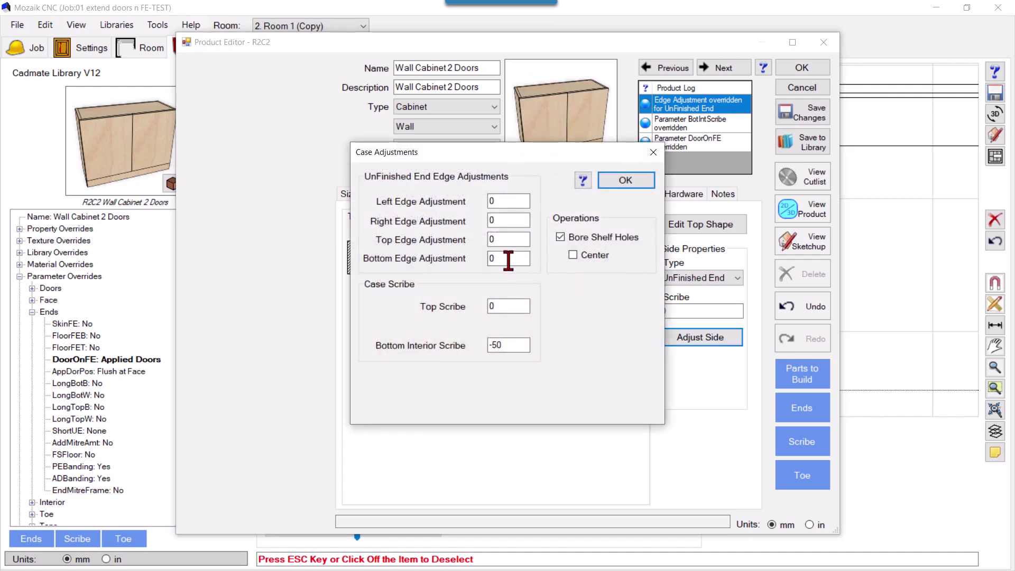
double_click(499, 259)
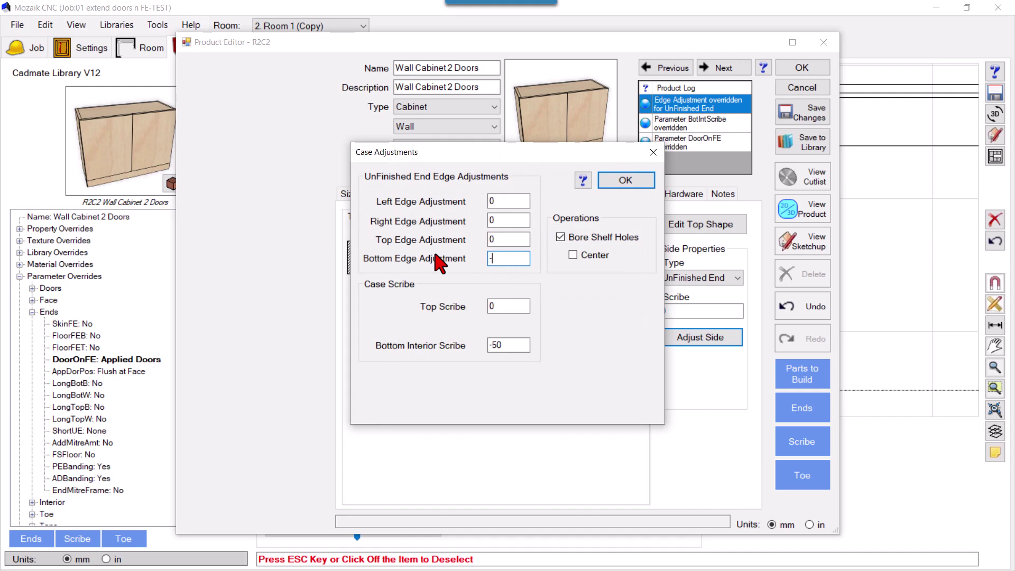
text(-50)
click(613, 179)
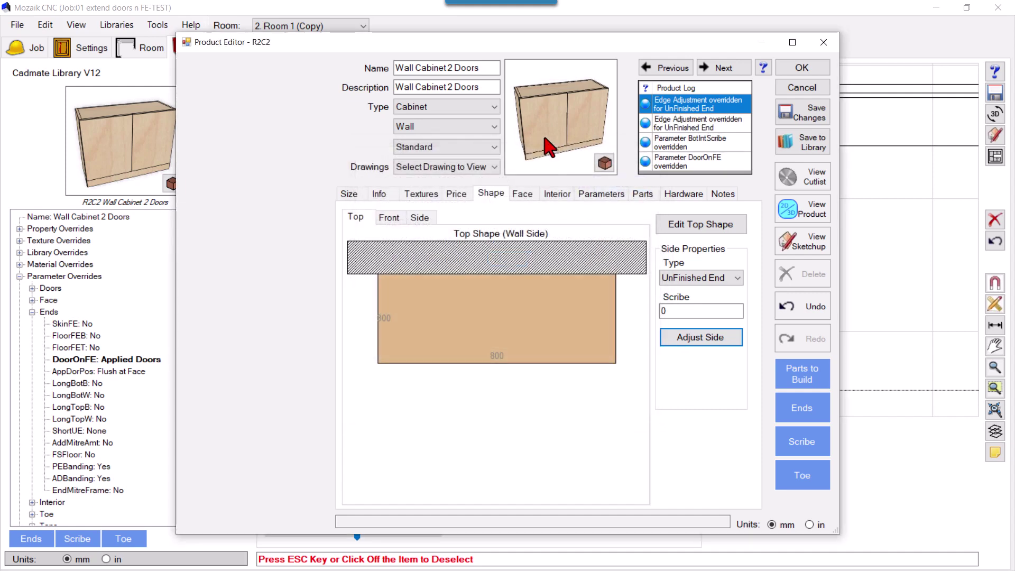
Set the Bottom Edge Adjustment of the cabinet's back to -50.
drag(552, 138, 565, 171)
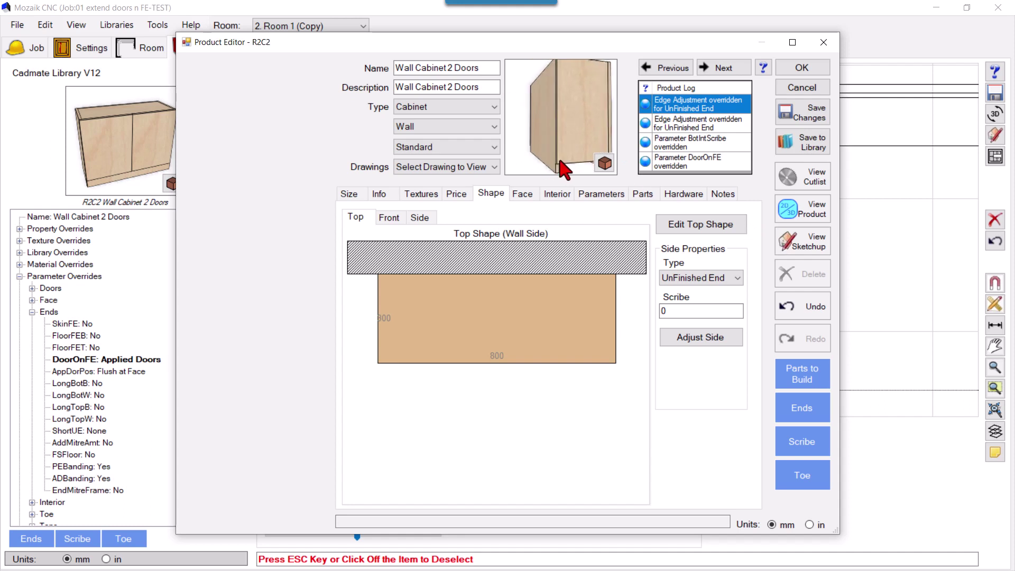
click(542, 274)
drag(547, 162, 624, 148)
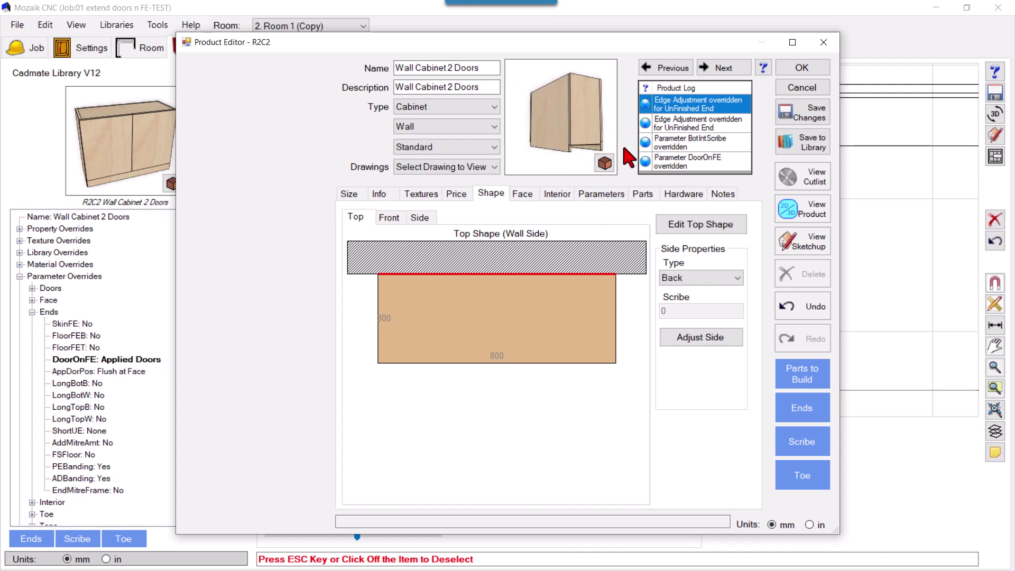
click(703, 337)
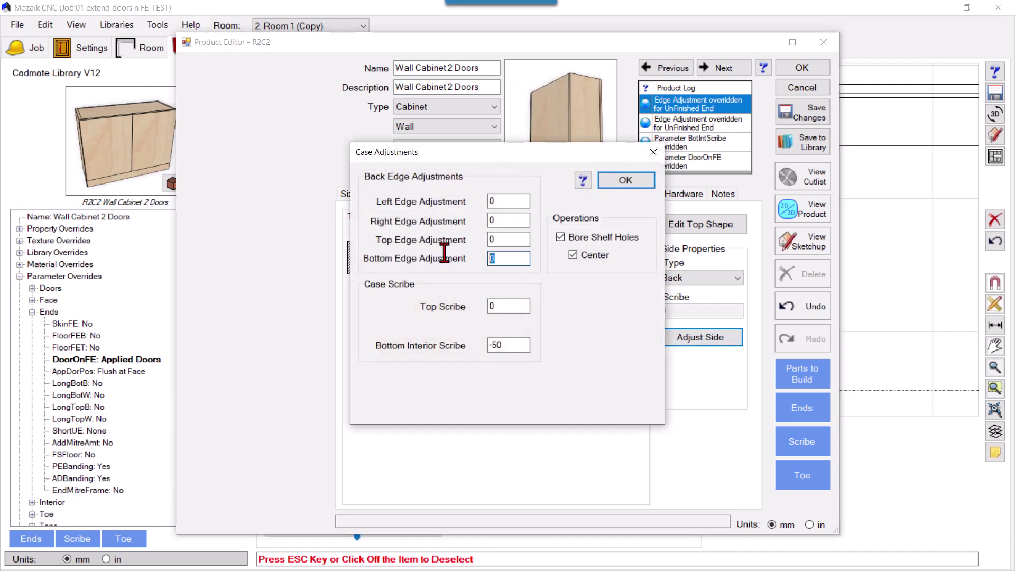
text(-5)
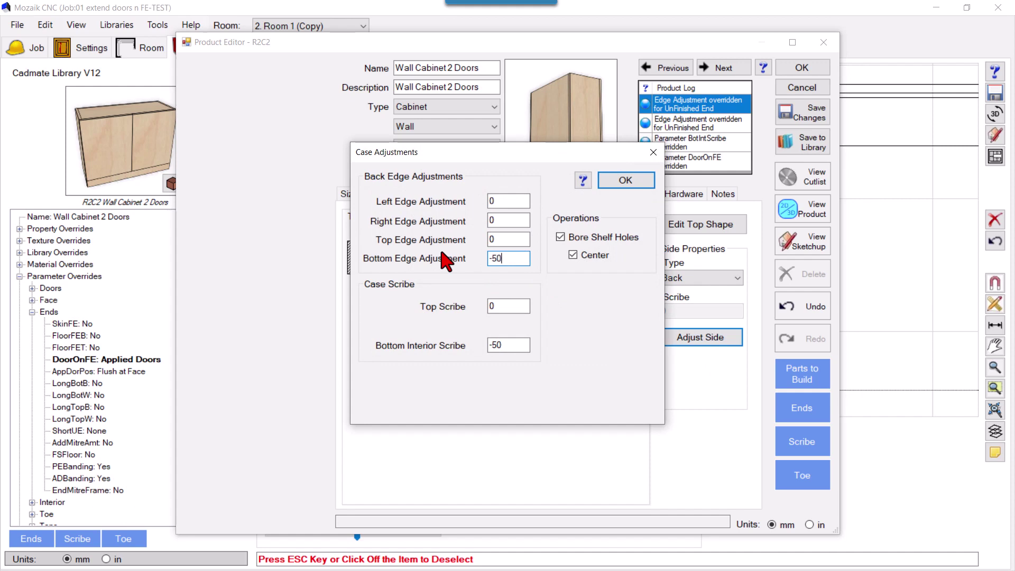
click(611, 188)
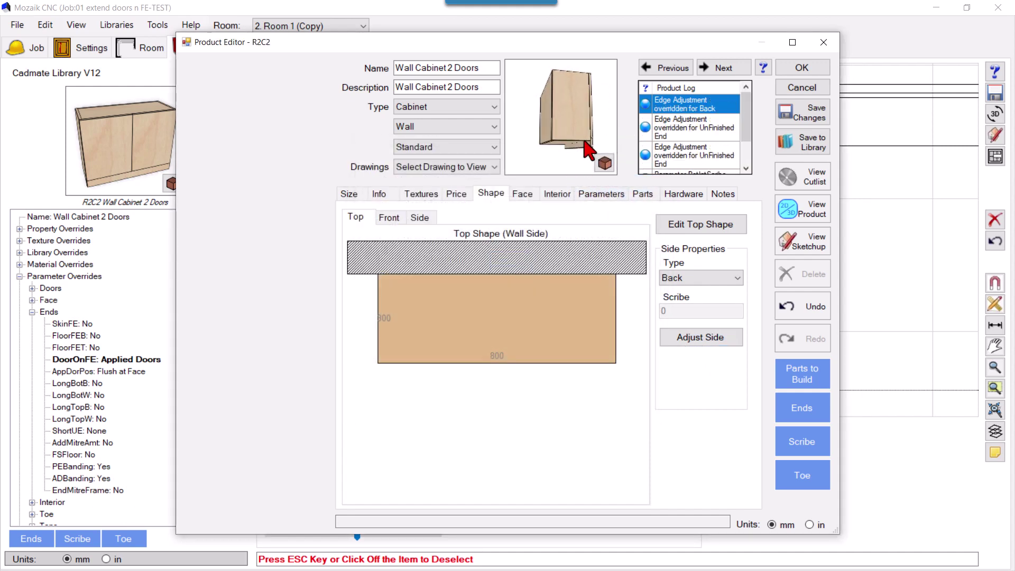
Inspect the lower edges of the cabinet's ends and the front strip in 3D from both sides.
drag(475, 287, 491, 344)
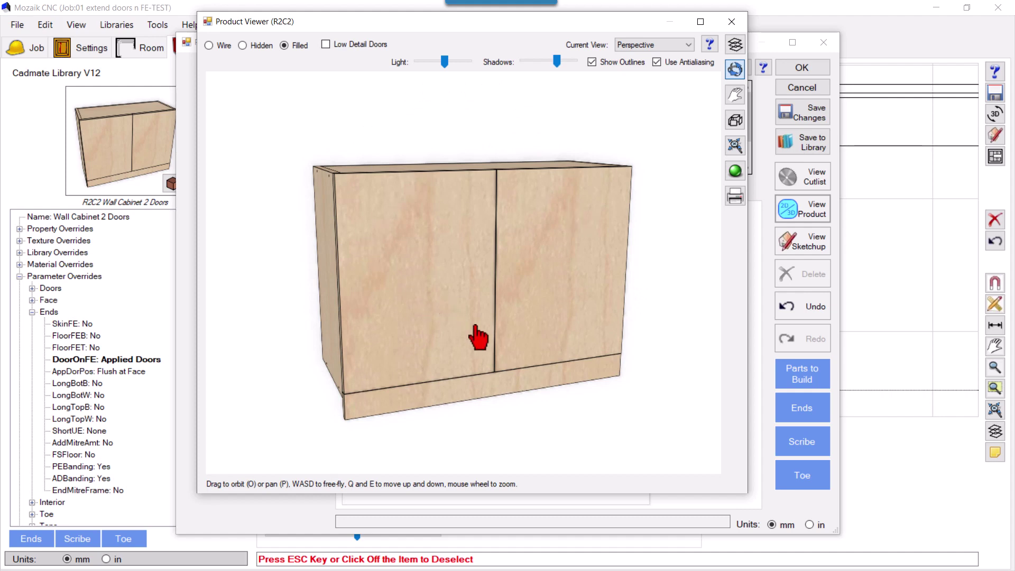
drag(478, 335, 523, 304)
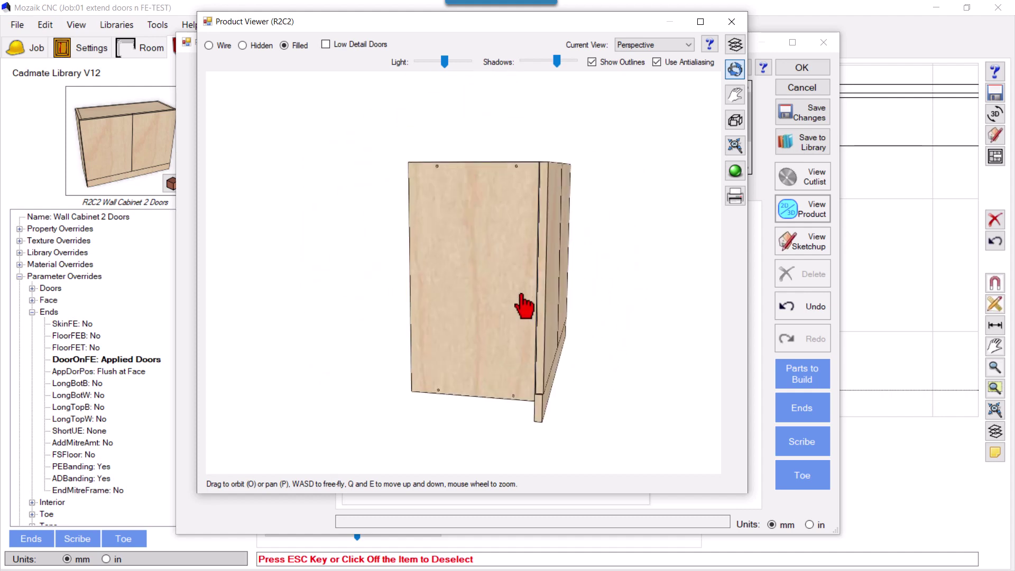
drag(535, 381, 518, 376)
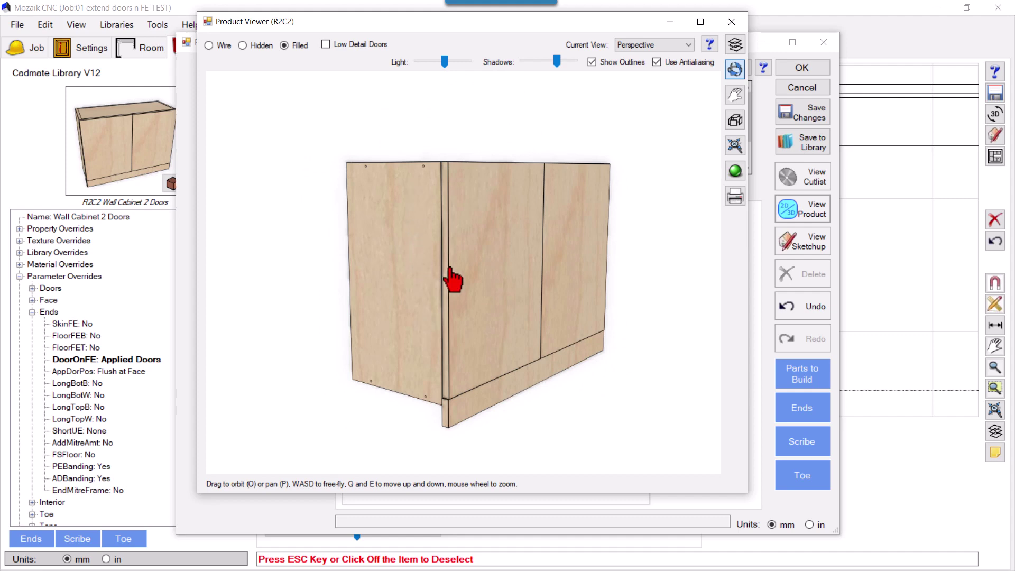
drag(544, 335, 459, 341)
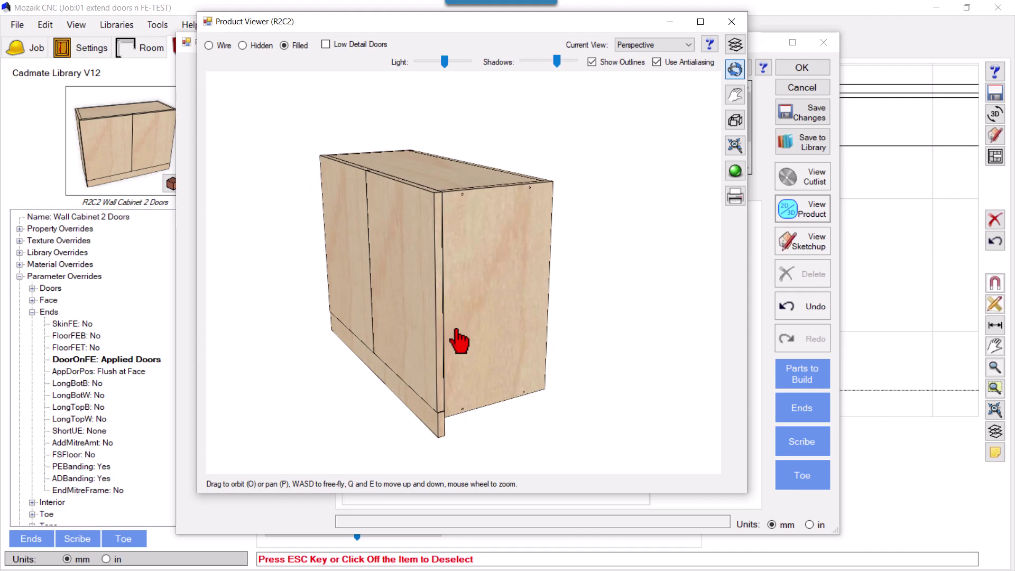
click(732, 22)
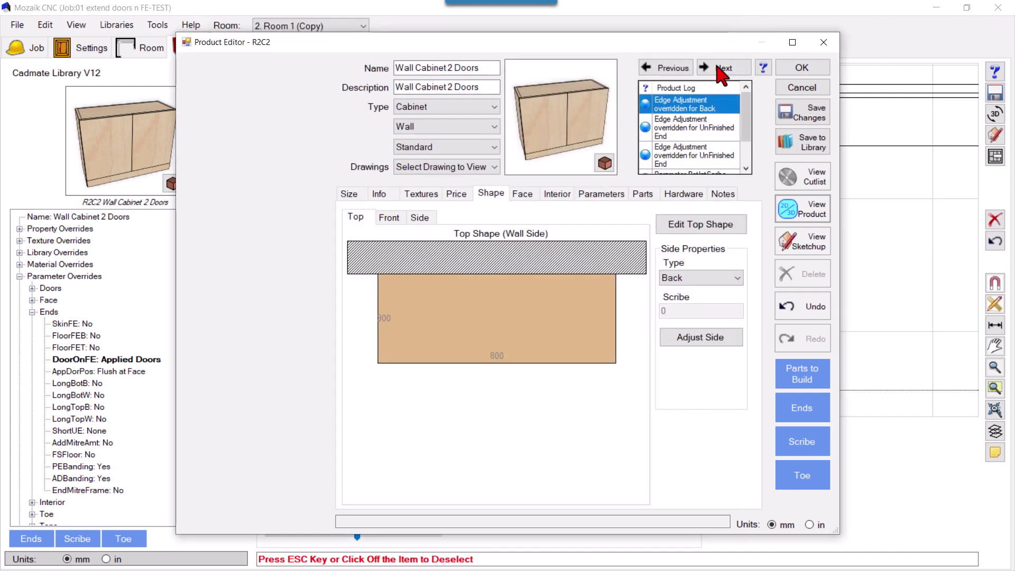
Accept the cabinet's shape edits and set its finished ends to Both.
click(794, 73)
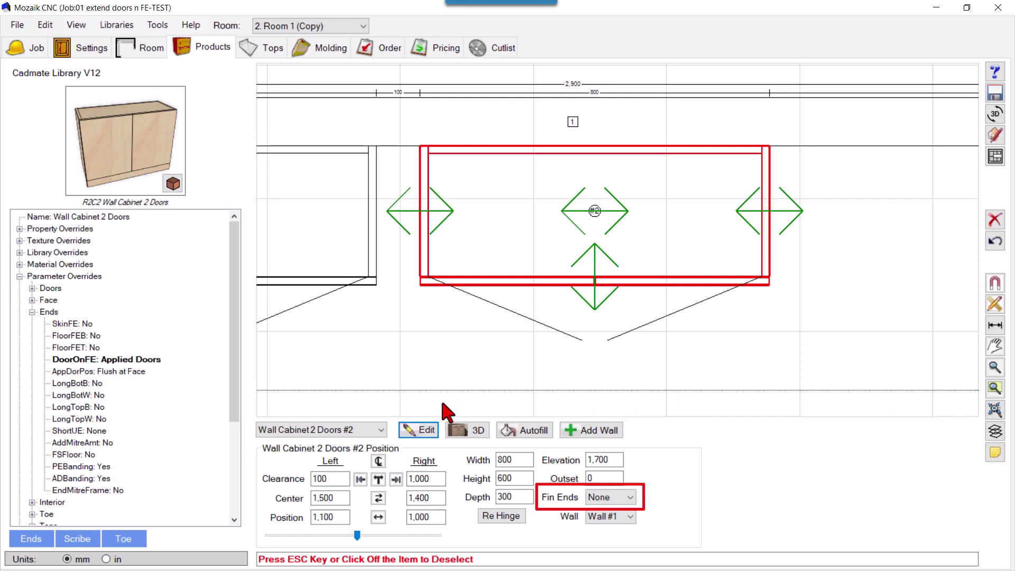
click(601, 498)
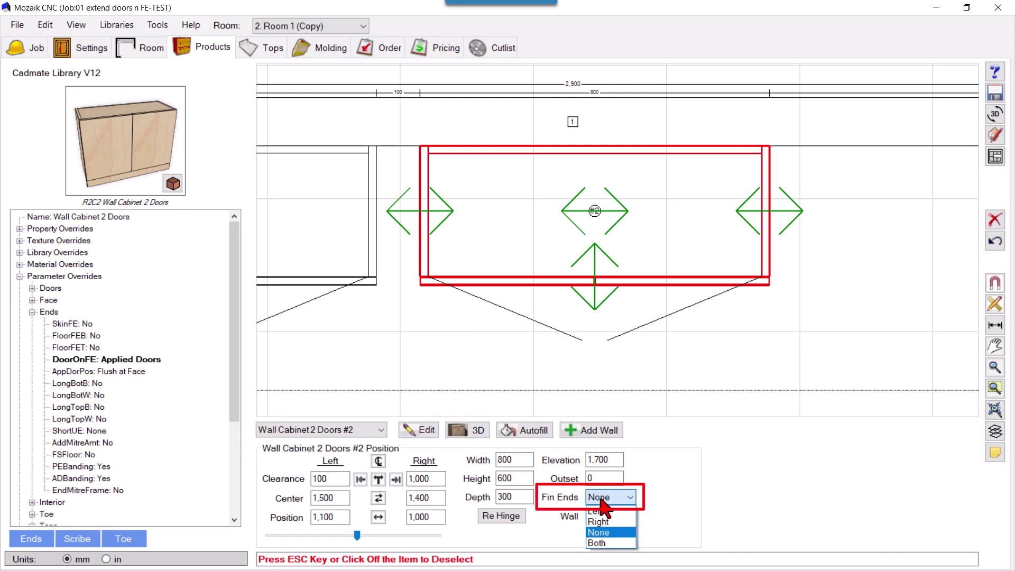
click(602, 543)
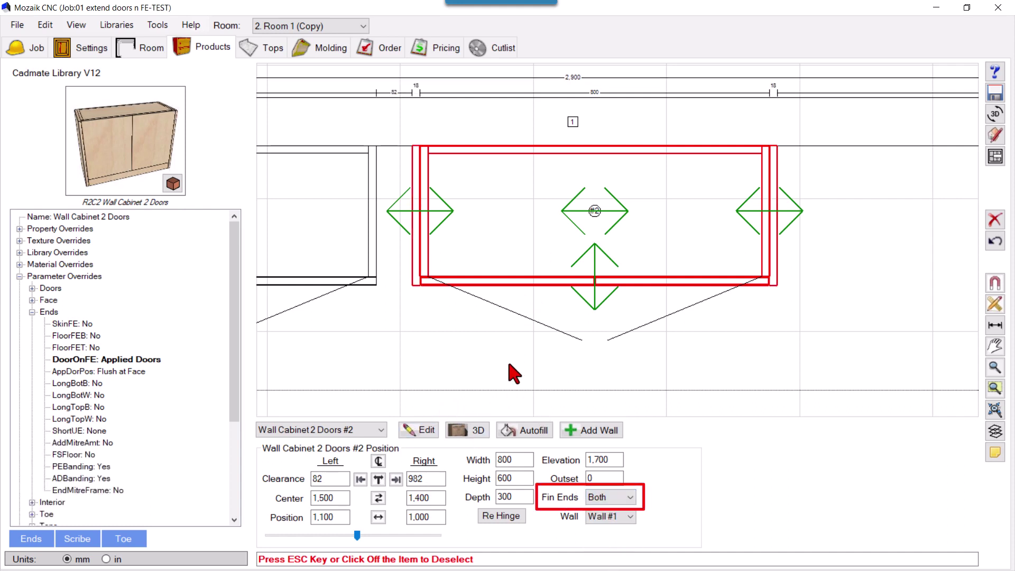
Examine the cabinet's applied end panels and front strip in 3D from the front and left side.
click(477, 433)
drag(526, 267, 562, 317)
click(846, 6)
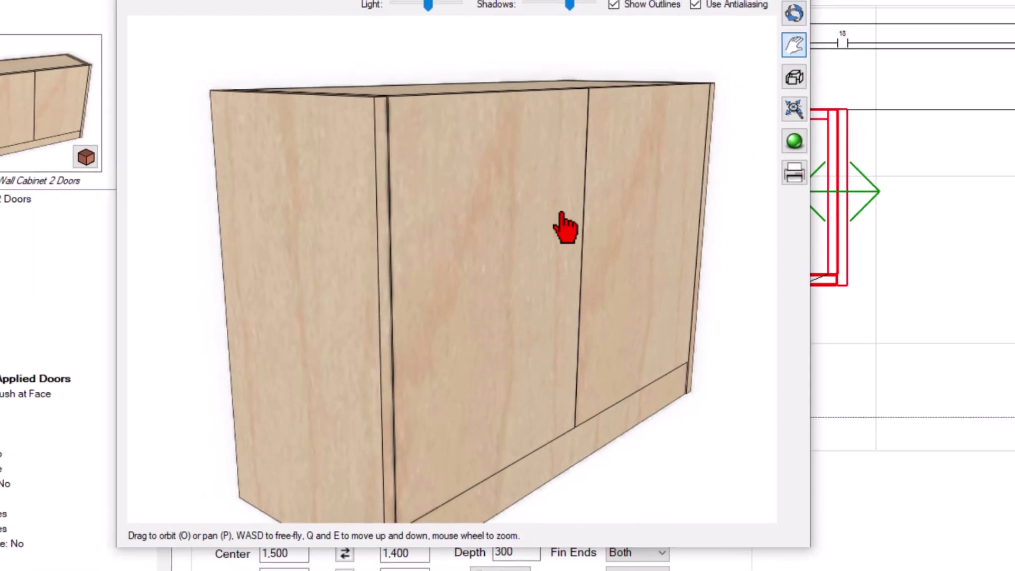
drag(566, 227, 483, 253)
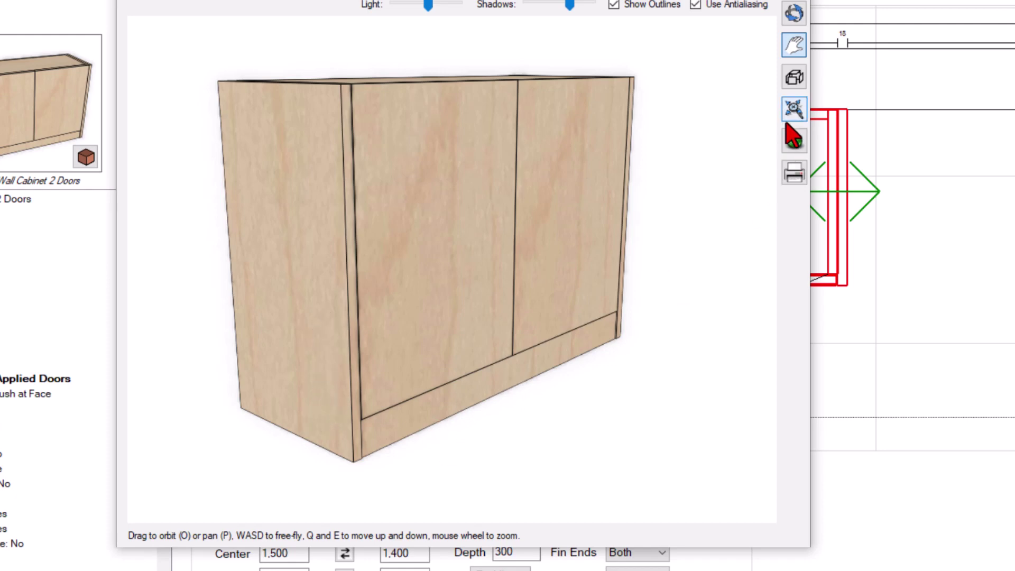
click(793, 13)
mouse_move(425, 283)
mouse_down()
mouse_move(525, 288)
mouse_move(543, 264)
mouse_move(503, 289)
mouse_move(428, 298)
mouse_move(411, 291)
mouse_up()
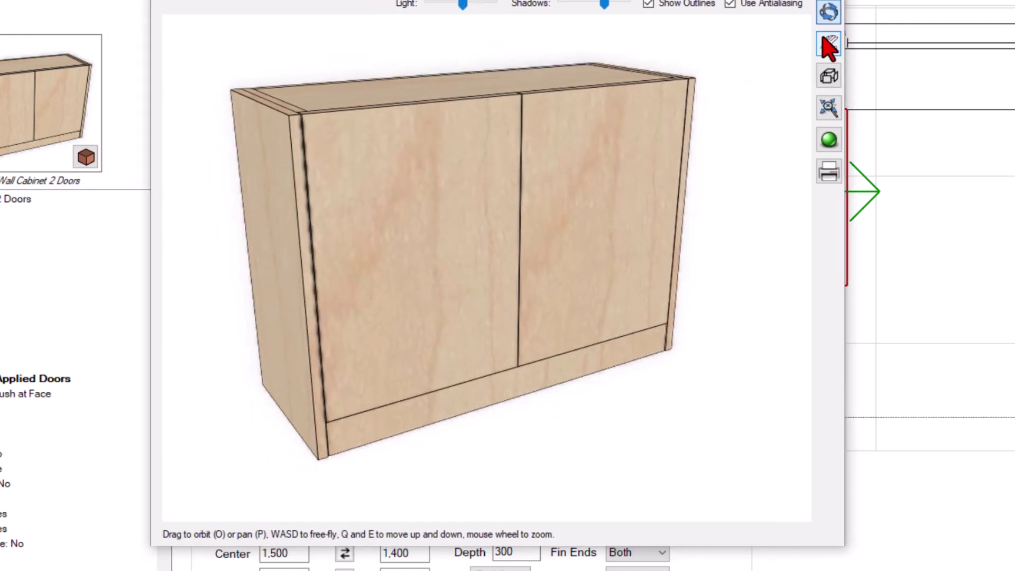
click(829, 44)
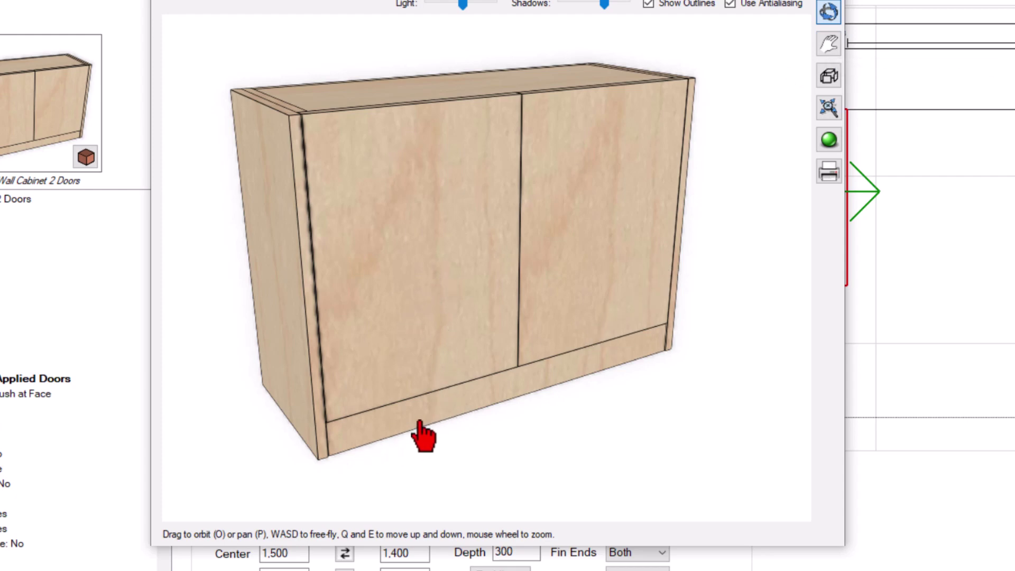
scroll(439, 418, up, 2)
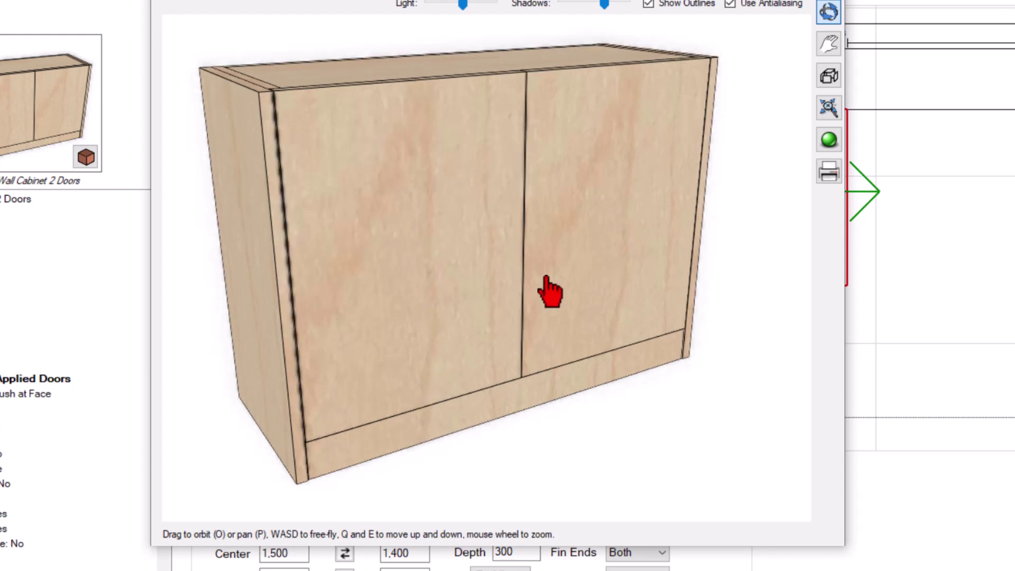